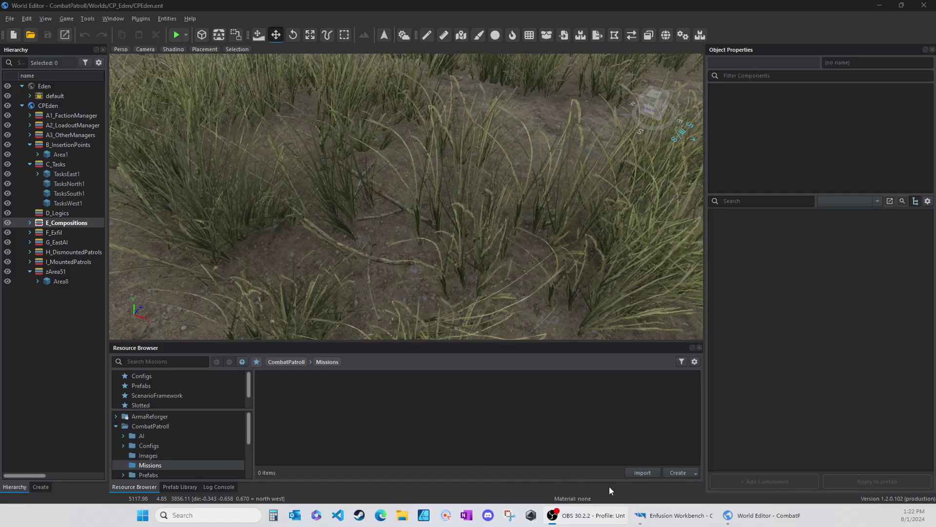
Step: Bring Enfusion Workbench forward, narrow the Resource Browser, and open CombatPatroll > Missions
mouse_move(664, 517)
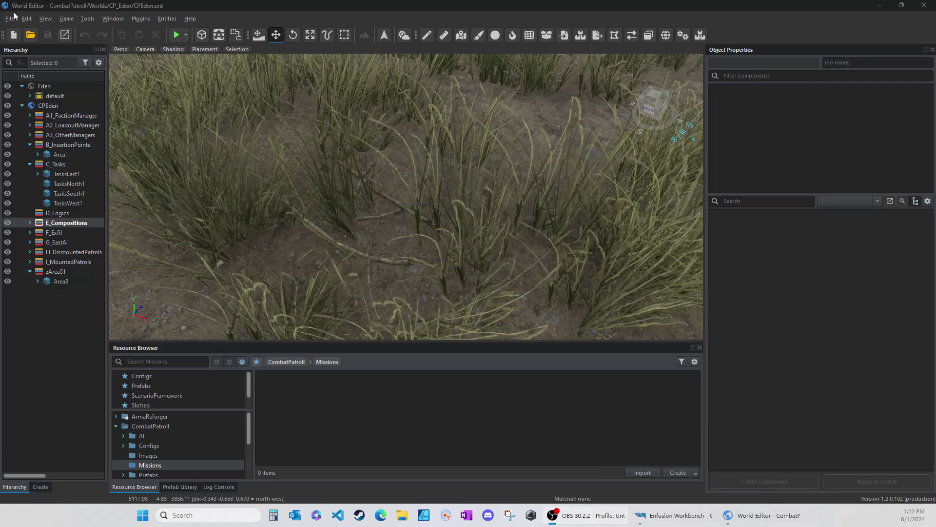
click(665, 521)
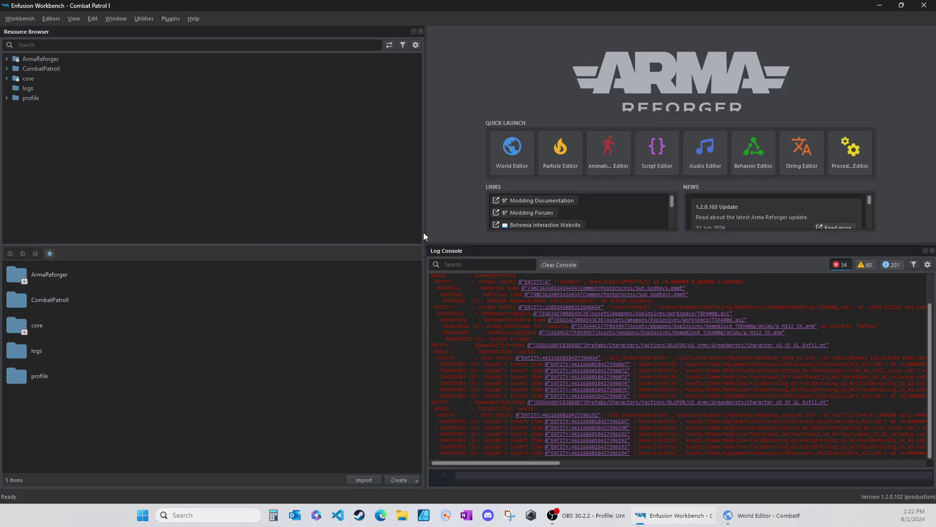
drag(424, 235, 98, 227)
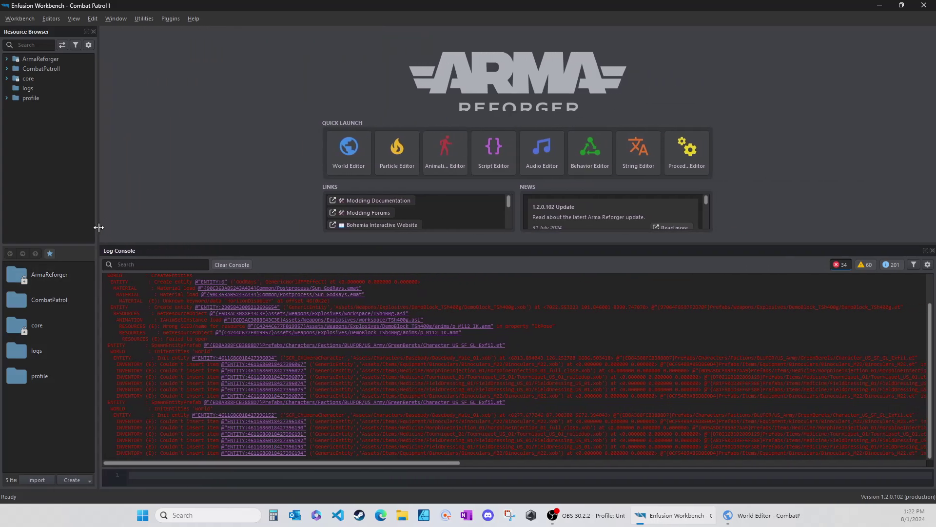
double_click(22, 301)
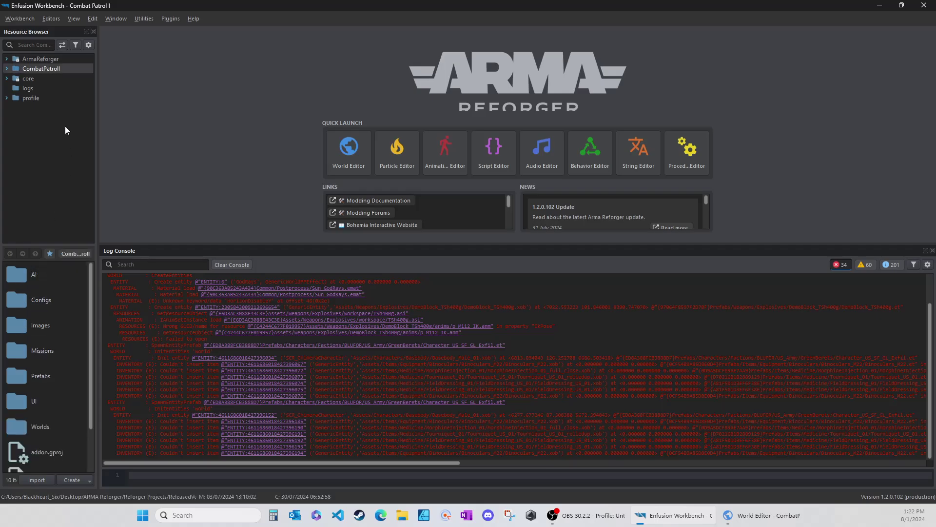
click(28, 353)
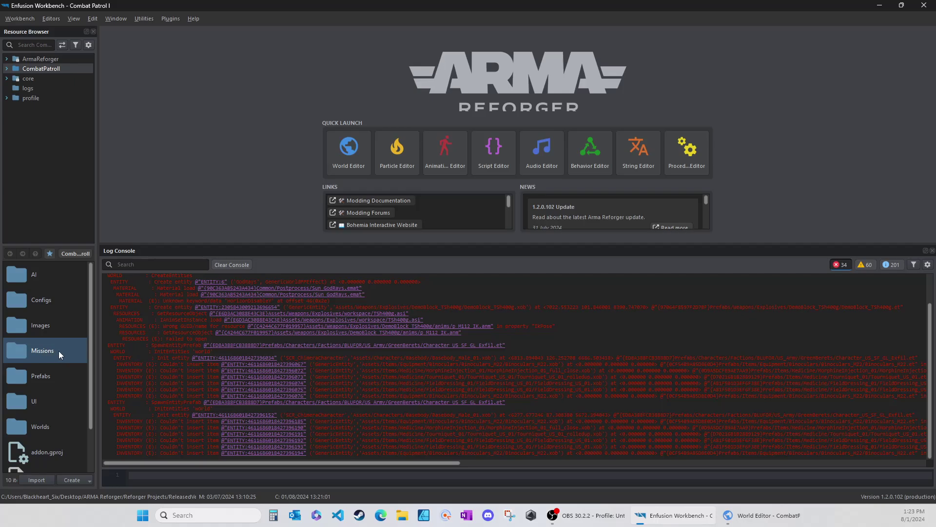
double_click(16, 352)
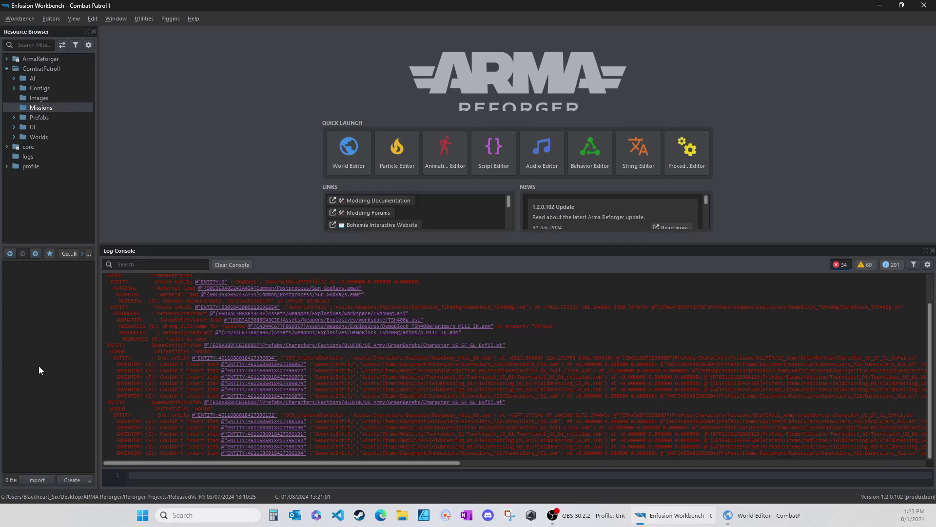
Step: Create a new config file in Missions and name it CPIMissionHeader
click(88, 481)
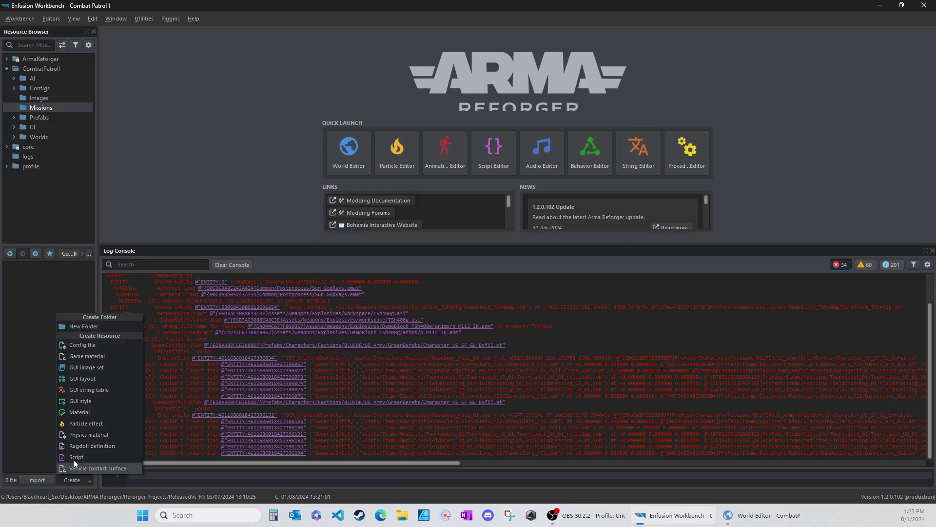
click(75, 345)
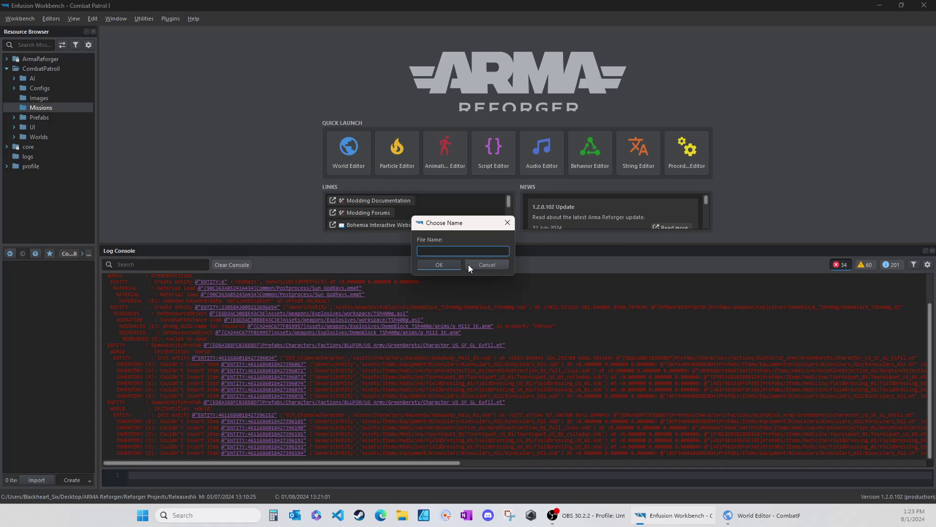
text(CP)
text(atr)
key(BackSpace)
key(BackSpace)
key(BackSpace)
text(Miss)
Step: Confirm the file name, enlarge the class picker, and filter its classes by 'miss'
click(441, 265)
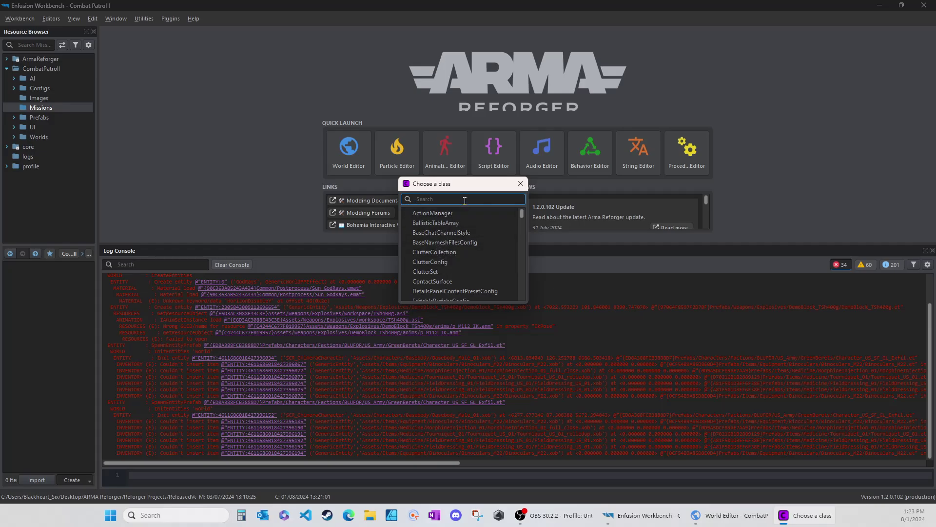
drag(468, 304, 469, 400)
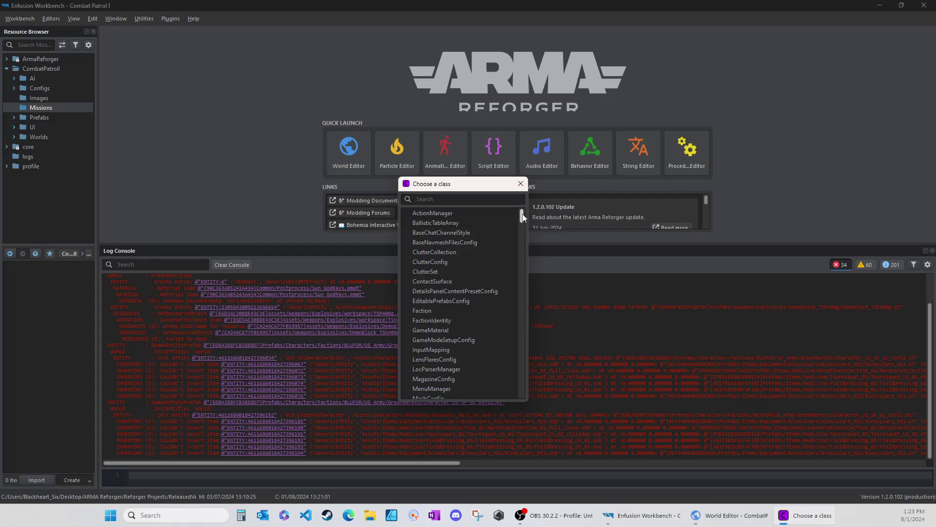
mouse_move(522, 218)
mouse_down()
mouse_move(541, 397)
mouse_move(522, 215)
mouse_up()
click(453, 199)
text(miss)
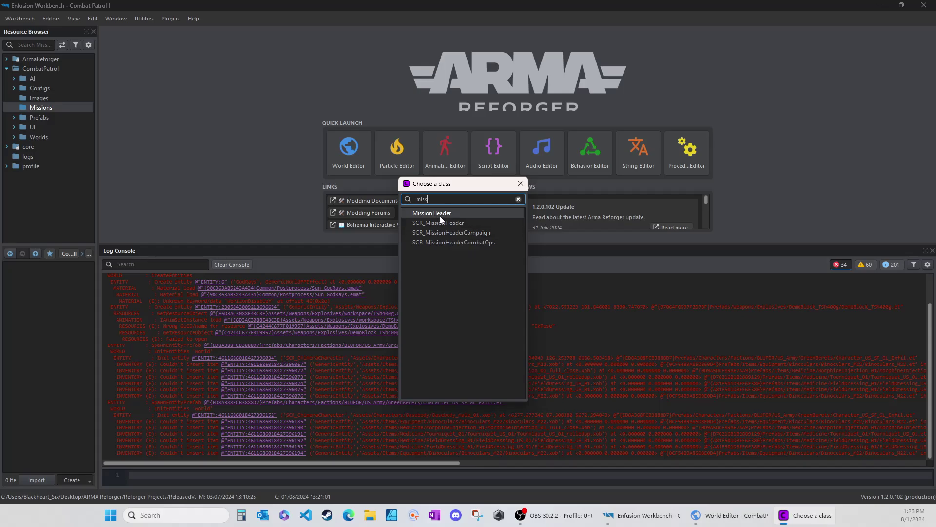
Step: Base the config on SCR_MissionHeaderCombatOps and widen the Resource Browser
double_click(446, 243)
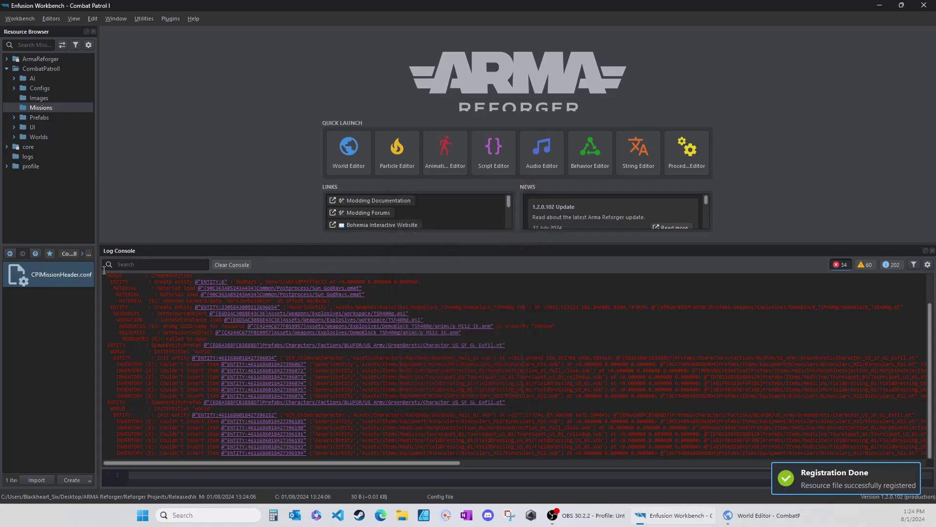
drag(96, 227, 151, 218)
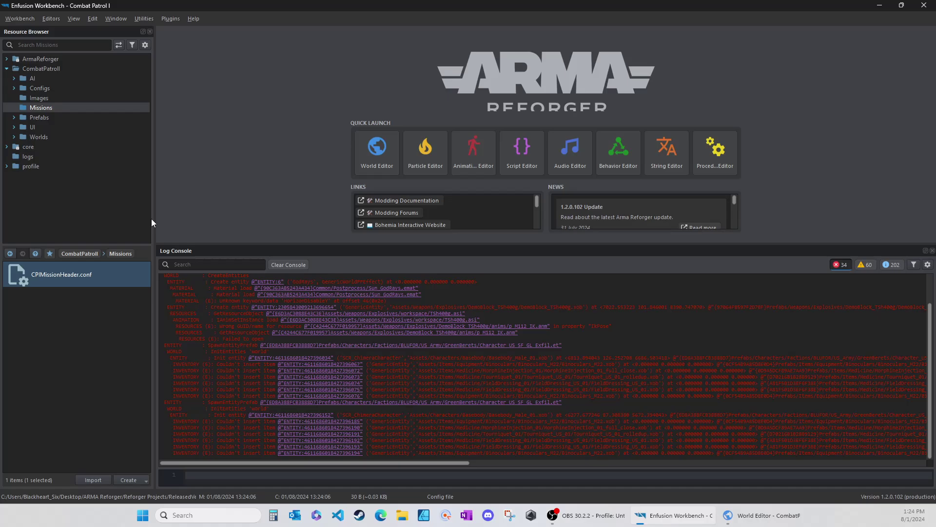
click(174, 19)
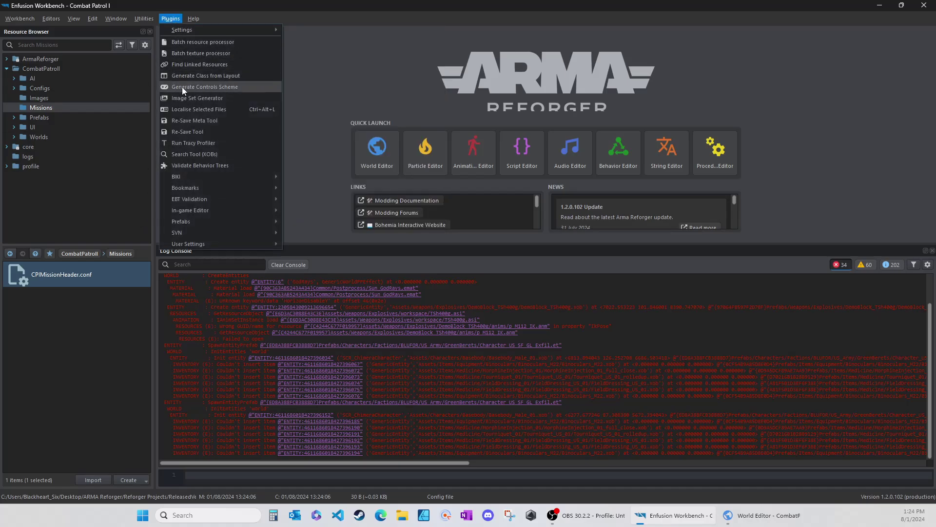
click(66, 276)
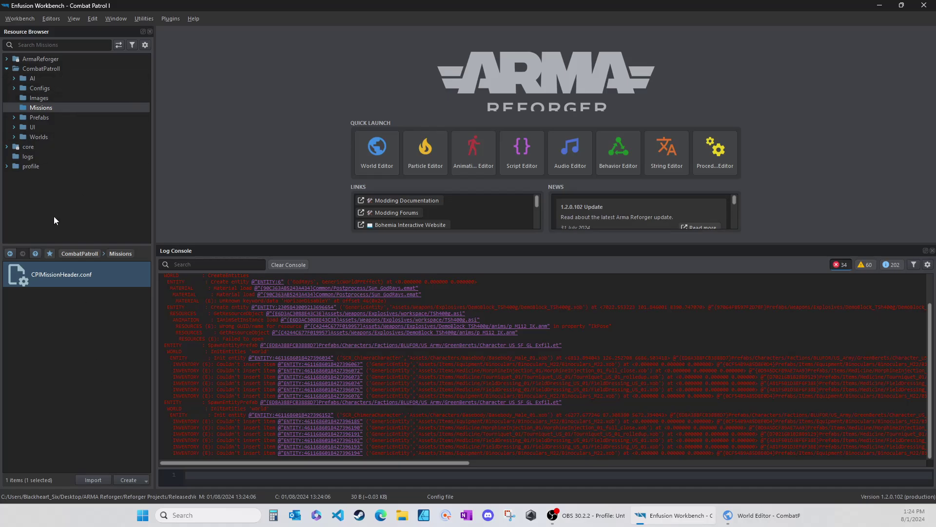
Step: Open CPIMissionHeader.conf and widen its property editor
double_click(43, 274)
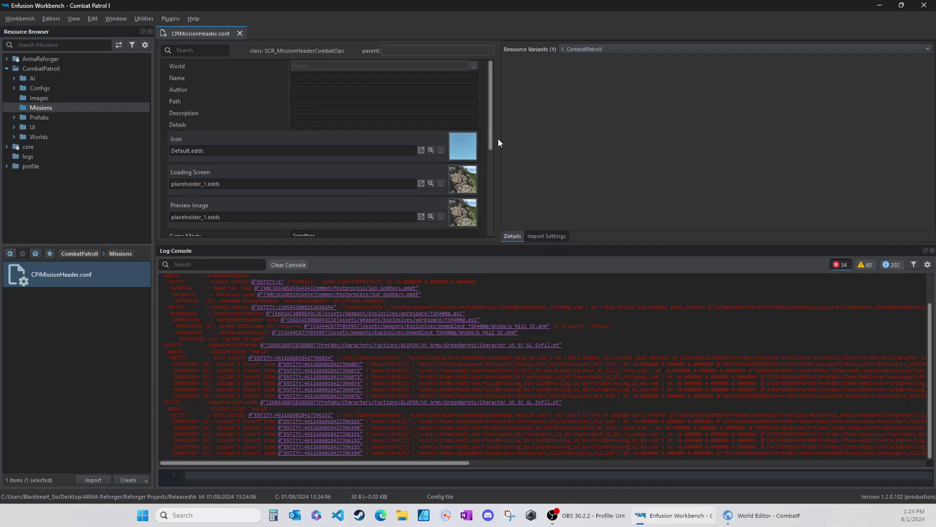
drag(499, 139, 734, 125)
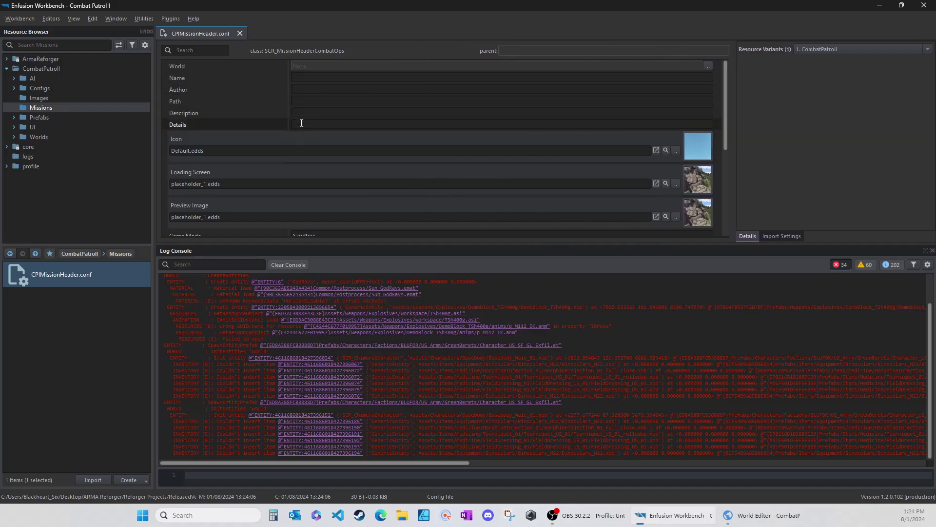
scroll(301, 122, down, 5)
scroll(299, 138, up, 5)
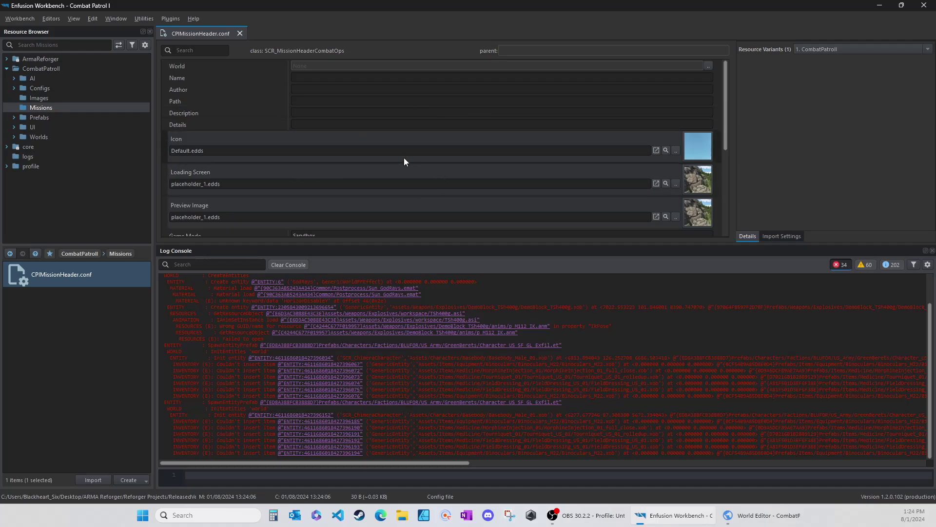
Step: Set the World property to CPEden.ent from Worlds > CP_Eden
click(708, 65)
click(362, 140)
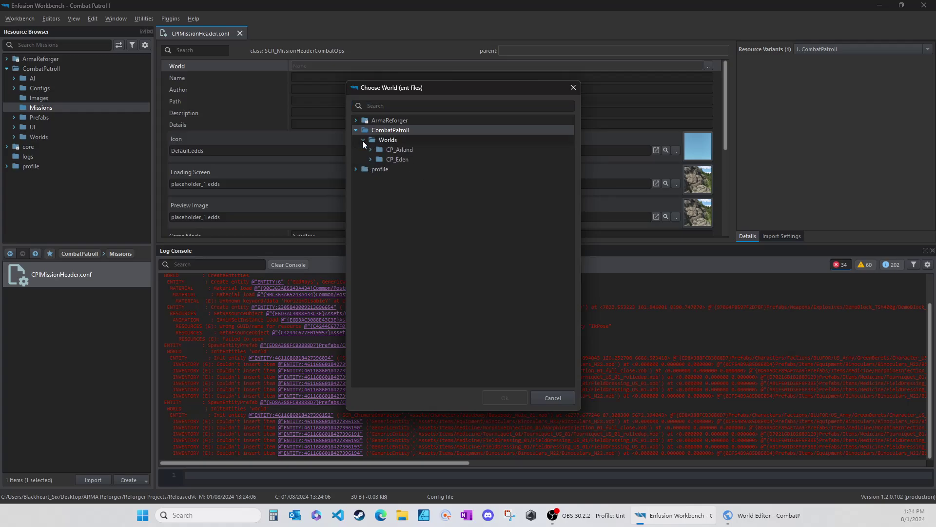
click(370, 159)
click(393, 169)
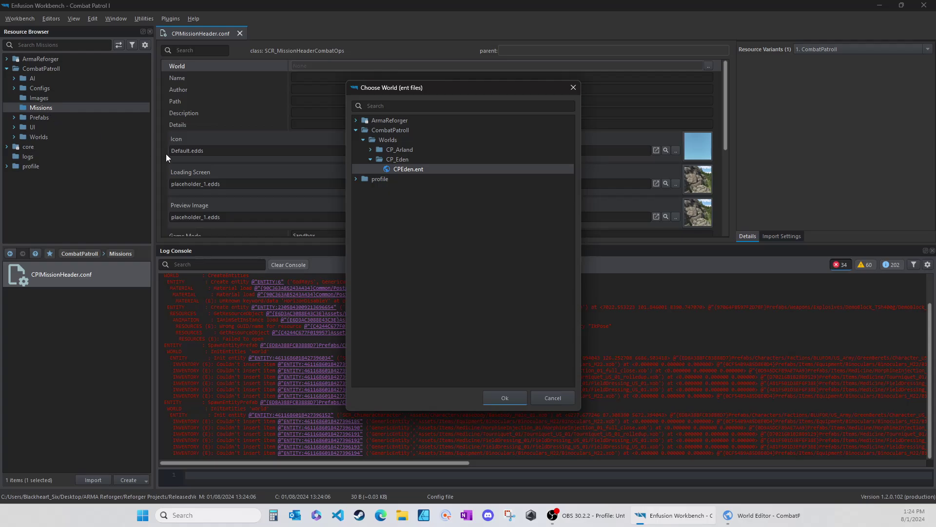
click(505, 398)
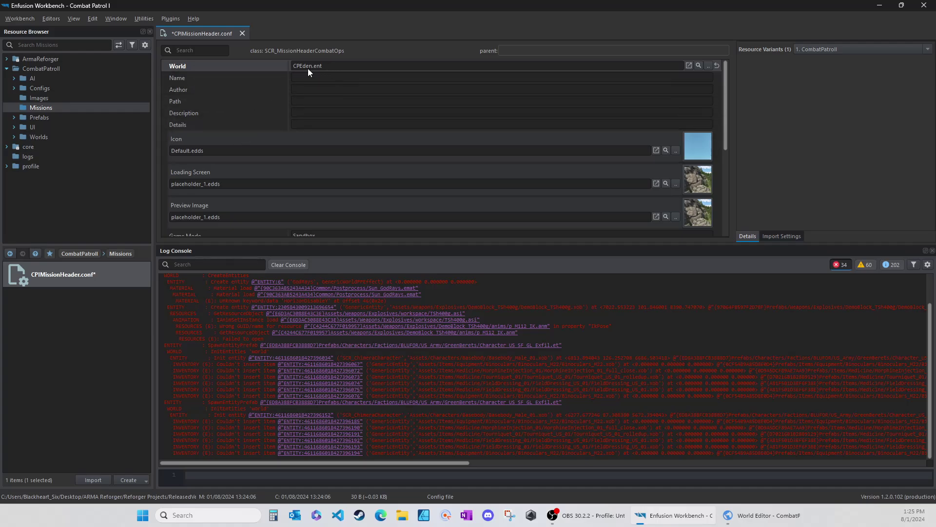
Step: Set the mission Name to 'Combat Patrol I - Everon'
click(340, 78)
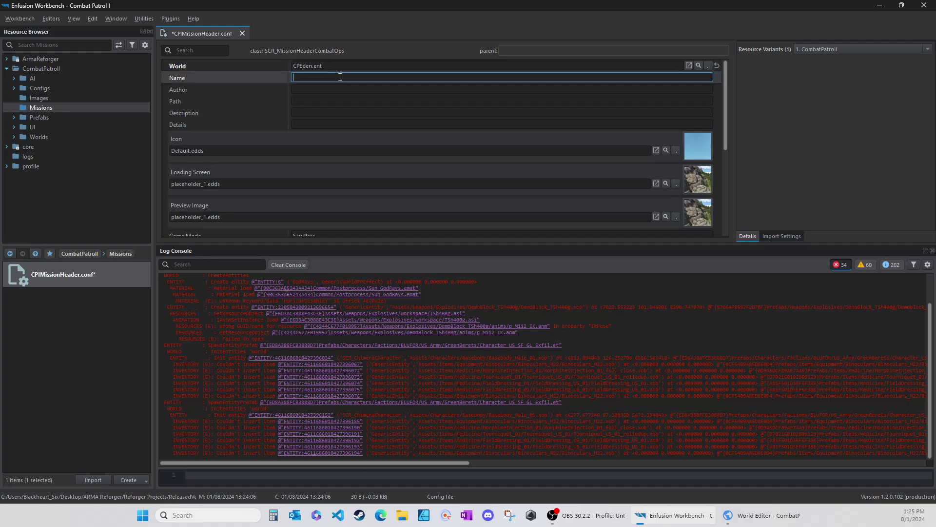
text(Comb)
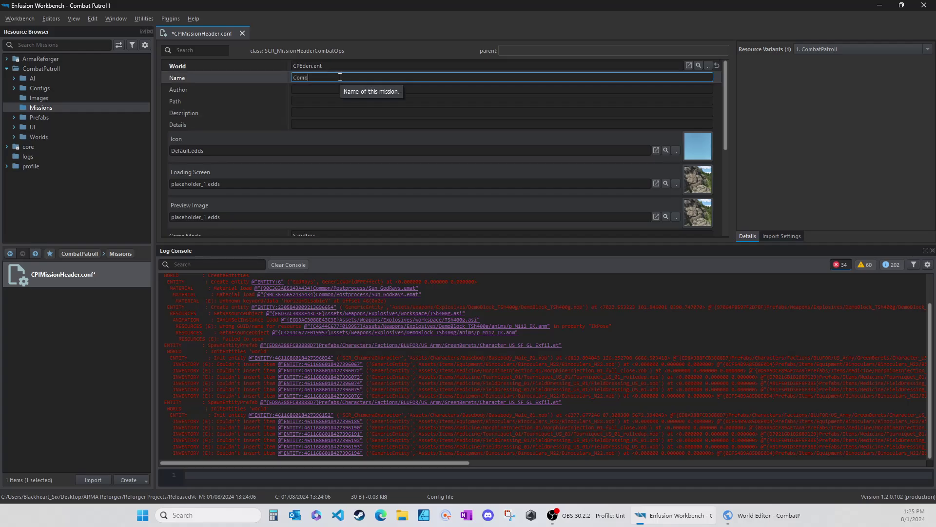
text(at Patrol I - Everon)
key(BackSpace)
key(BackSpace)
text(von)
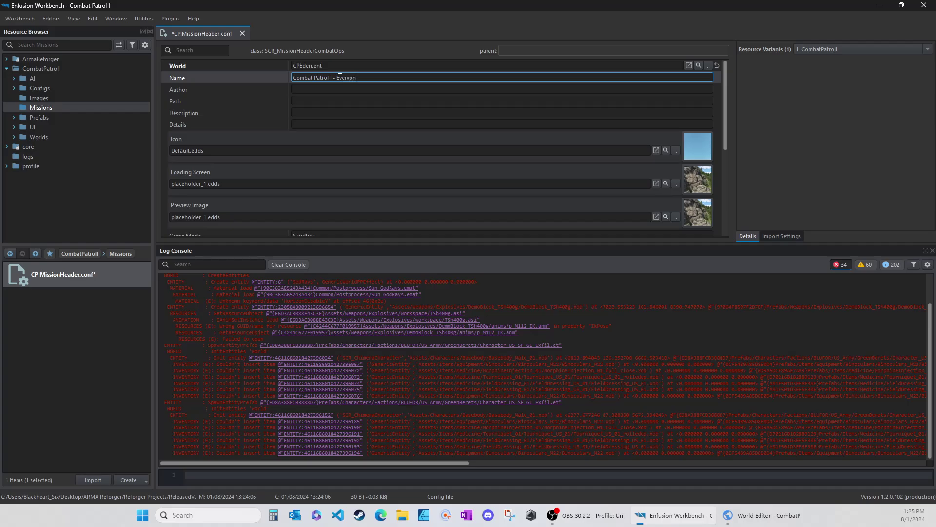
Step: Fill in the Author field with the creator's username
click(339, 89)
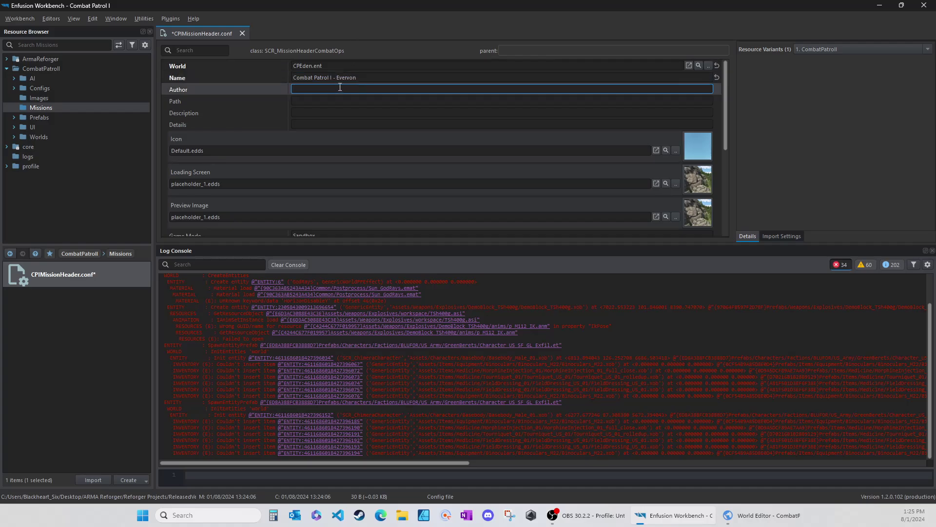
text(Blackheart_Six)
click(176, 101)
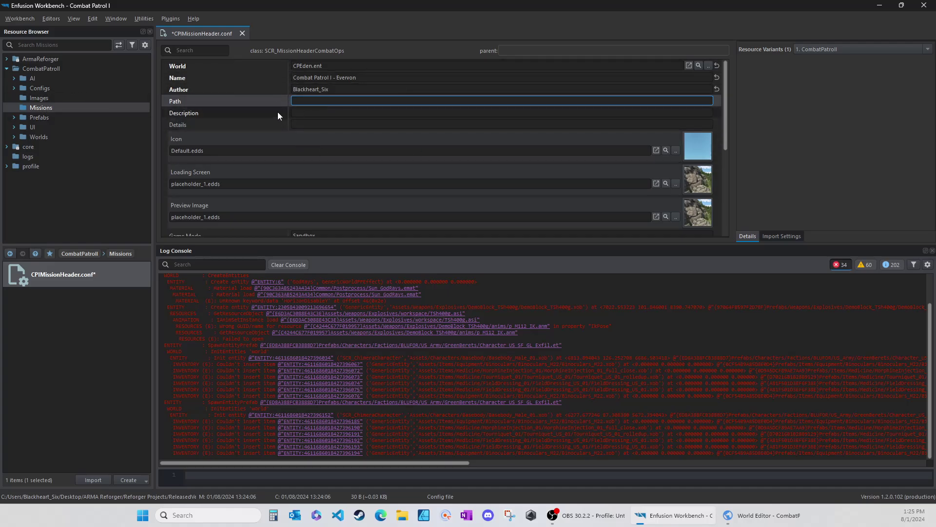
Step: Set Description to '!!!WIP this notice will be removed upon release!!!'
click(308, 110)
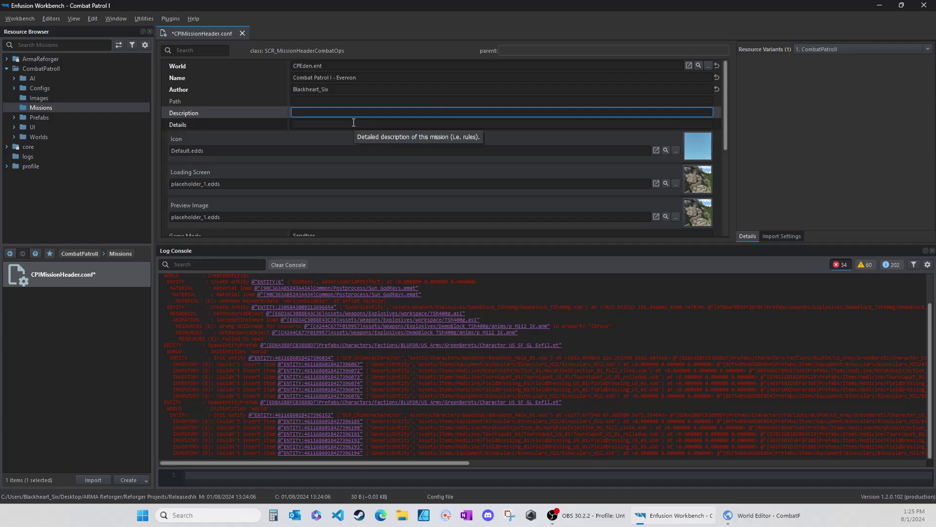
text(!!!WIP)
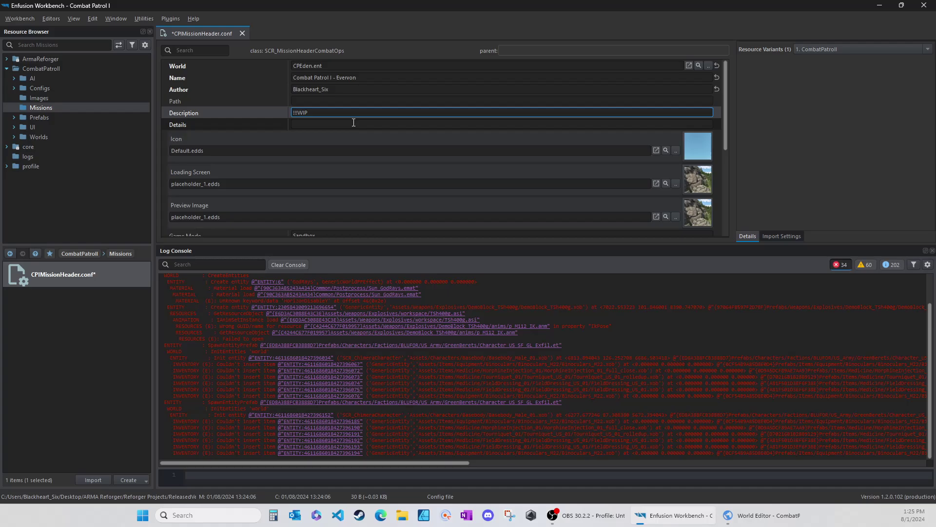
text(this notice will be removed upon release!!!)
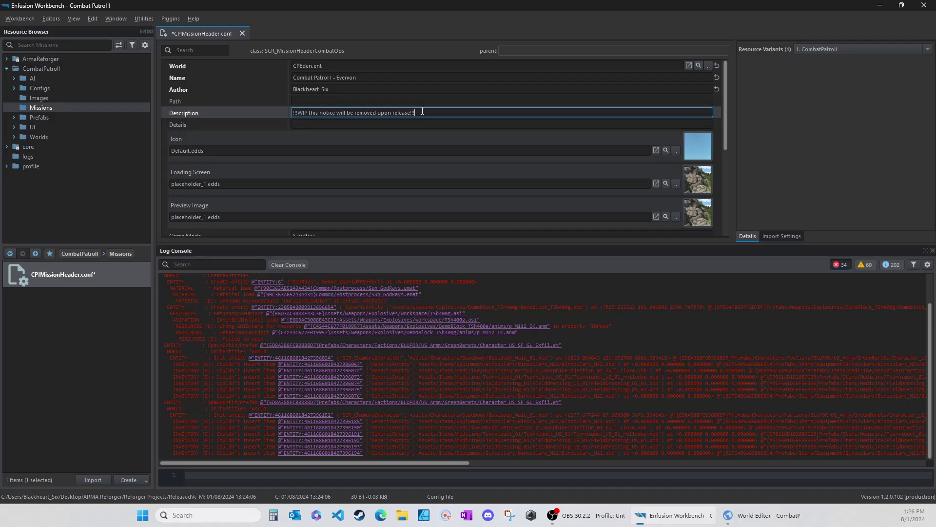
Step: Copy the Description notice into the Details field
drag(422, 112, 262, 108)
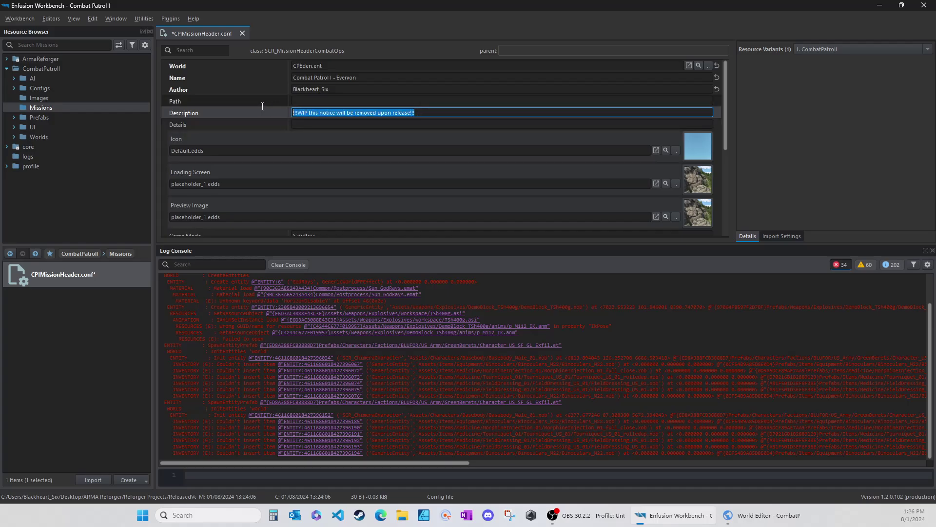
key(ctrl+c)
click(293, 124)
key(ctrl+v)
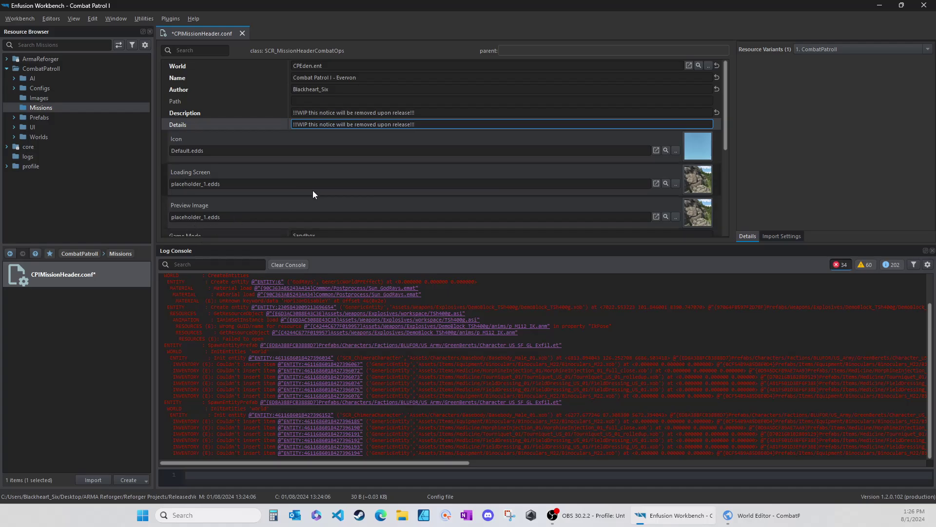
Step: Assign CombatPatrol.edds from the Images folder to Icon, Loading Screen and Preview Image
right_click(284, 145)
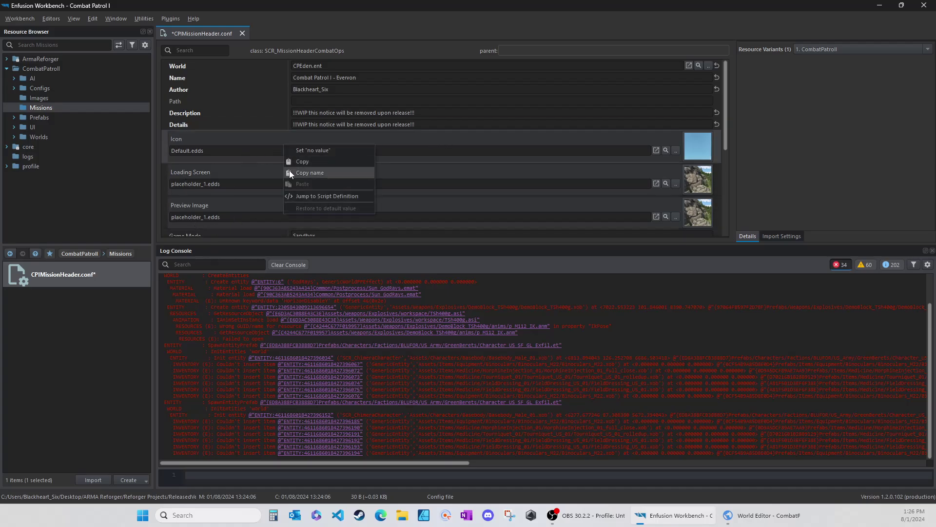
click(238, 142)
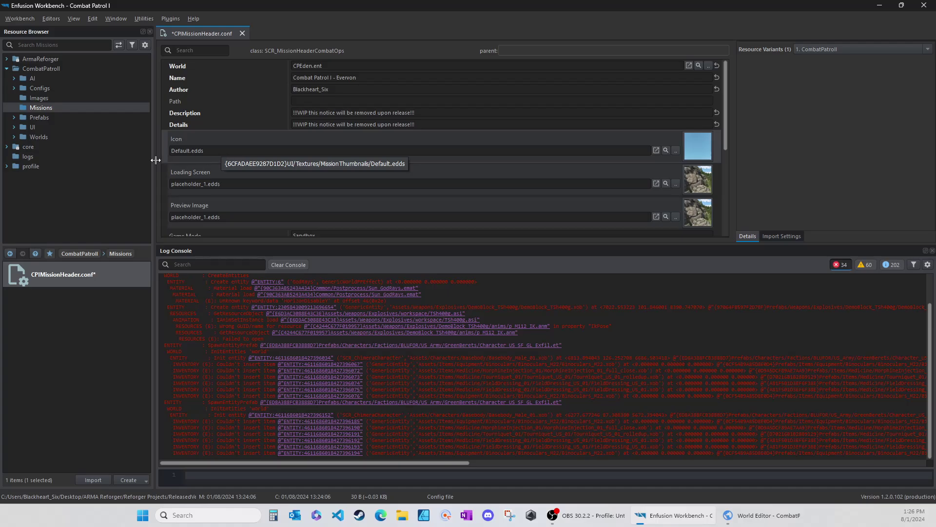
click(31, 98)
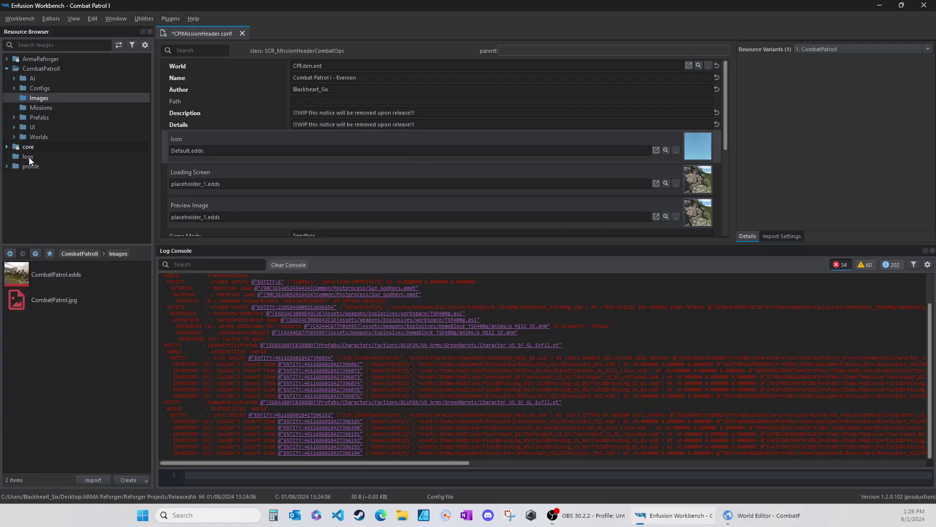
click(25, 272)
drag(13, 280, 222, 136)
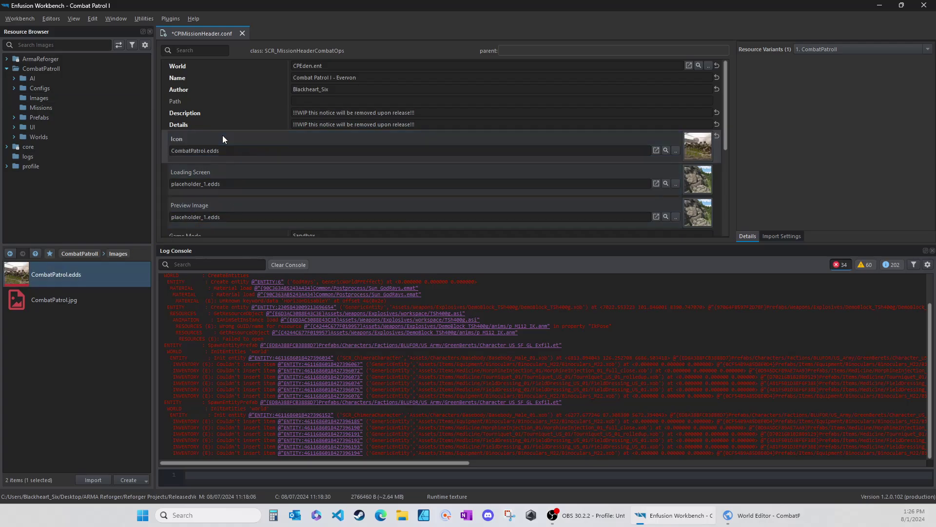
drag(12, 279, 224, 170)
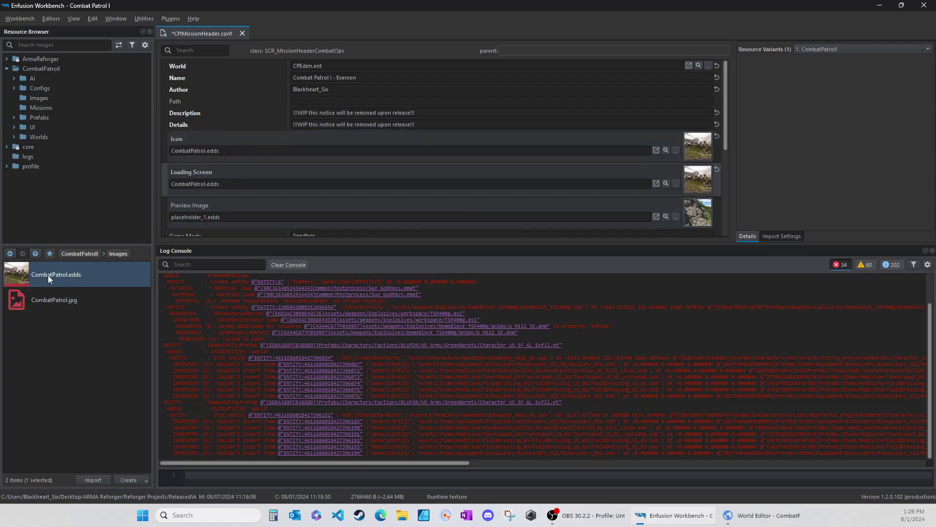
drag(15, 277, 219, 203)
scroll(275, 177, down, 5)
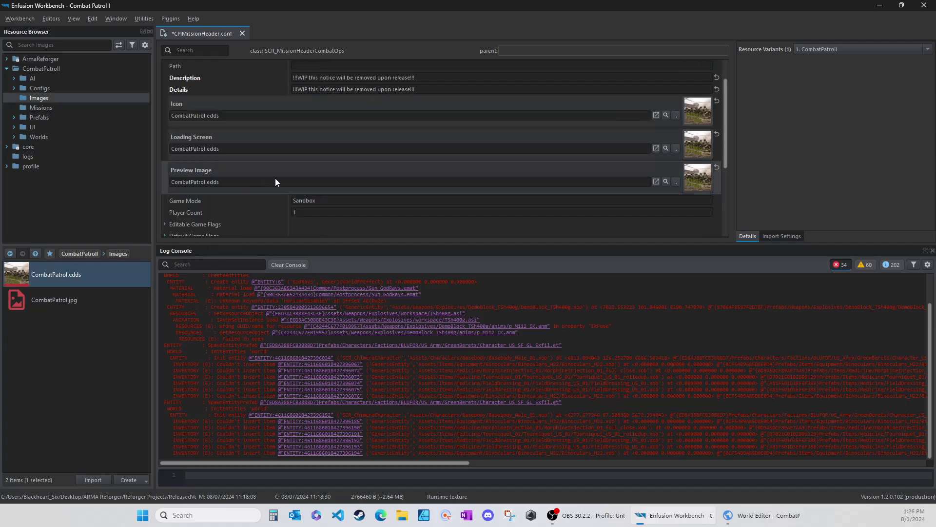
scroll(287, 205, up, 5)
scroll(235, 192, down, 1)
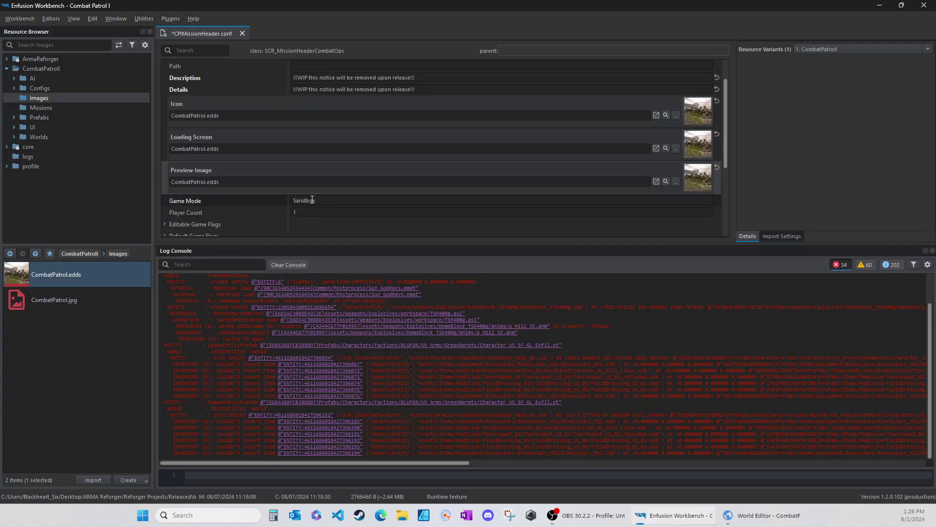
scroll(263, 195, down, 1)
Step: Set Player Count to 12, leaving Game Mode as Sandbox
click(322, 165)
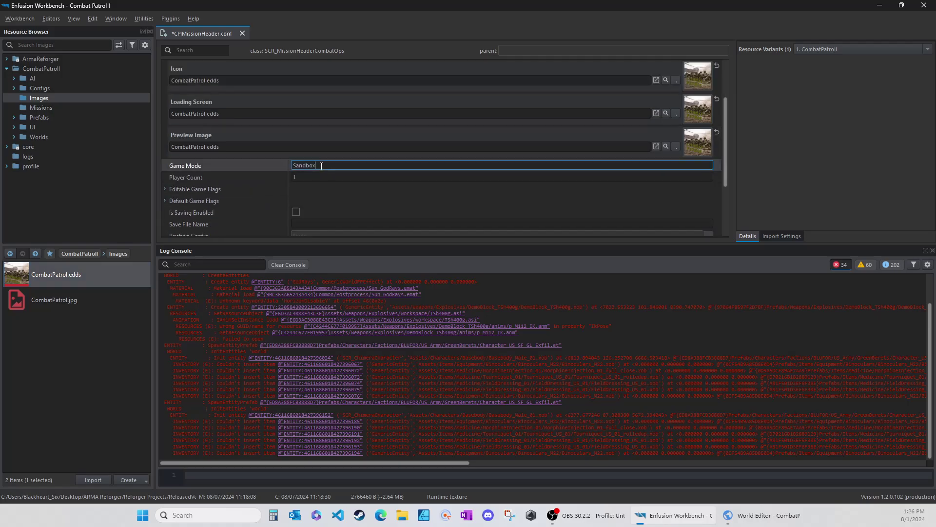
double_click(307, 166)
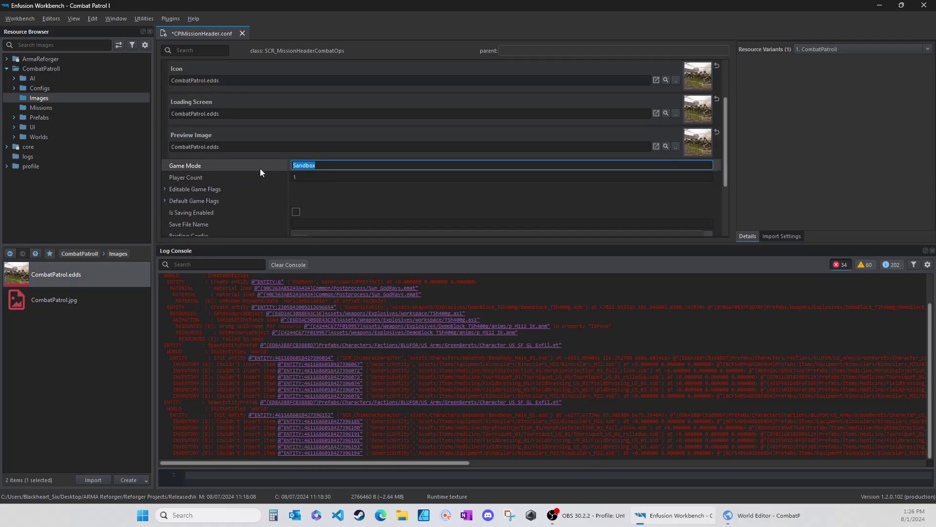
double_click(312, 177)
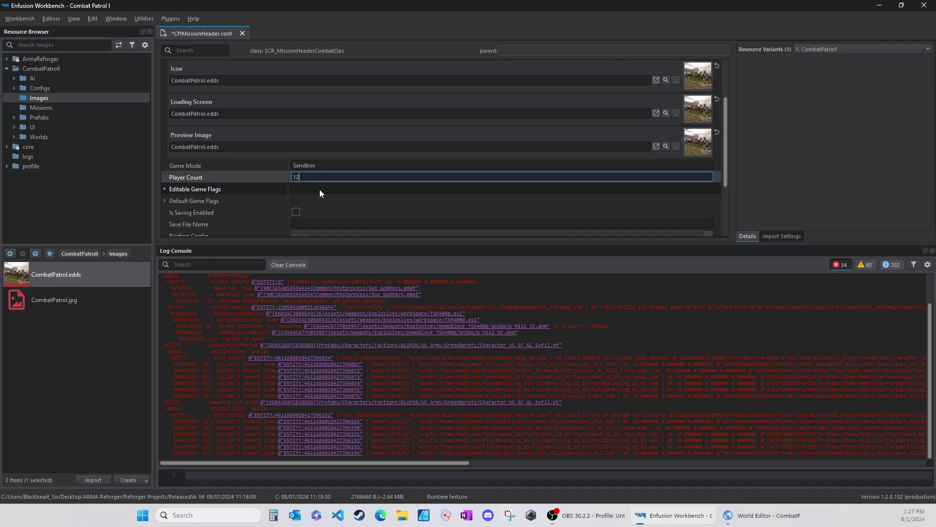
key(Return)
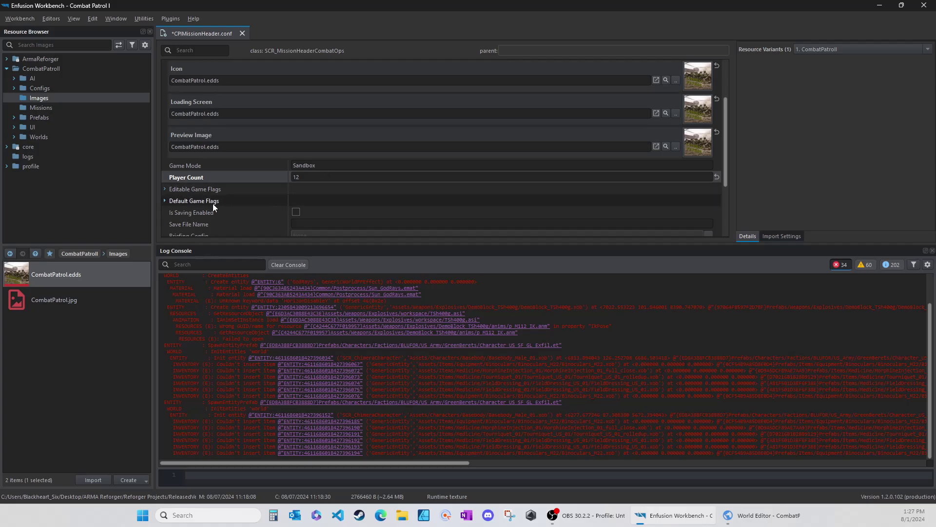
Step: Tick Is Saving Enabled in the mission header, leaving Save File Name empty
click(164, 188)
scroll(229, 201, down, 4)
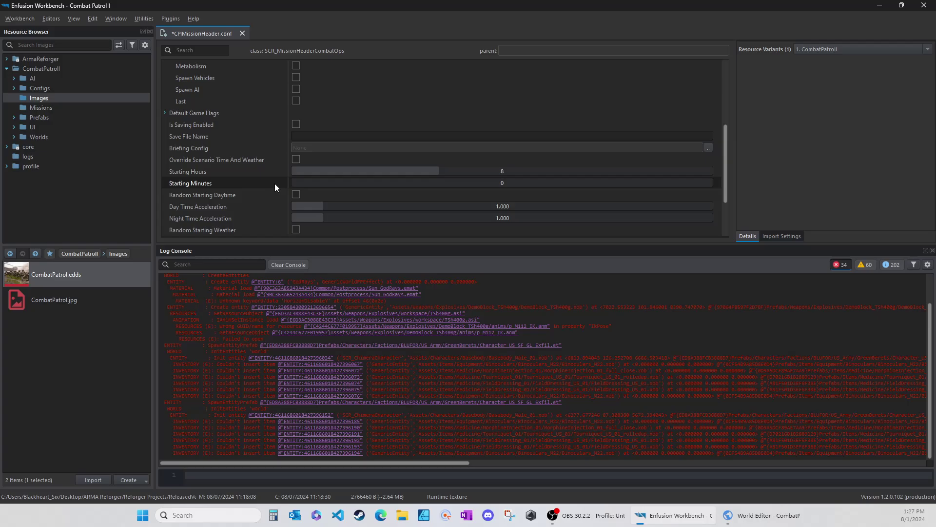
scroll(274, 184, up, 1)
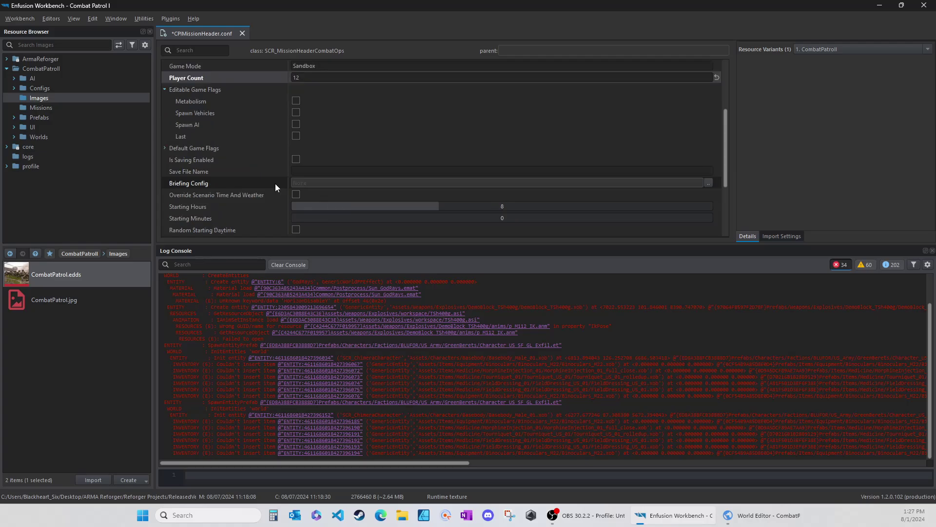
click(164, 88)
click(164, 100)
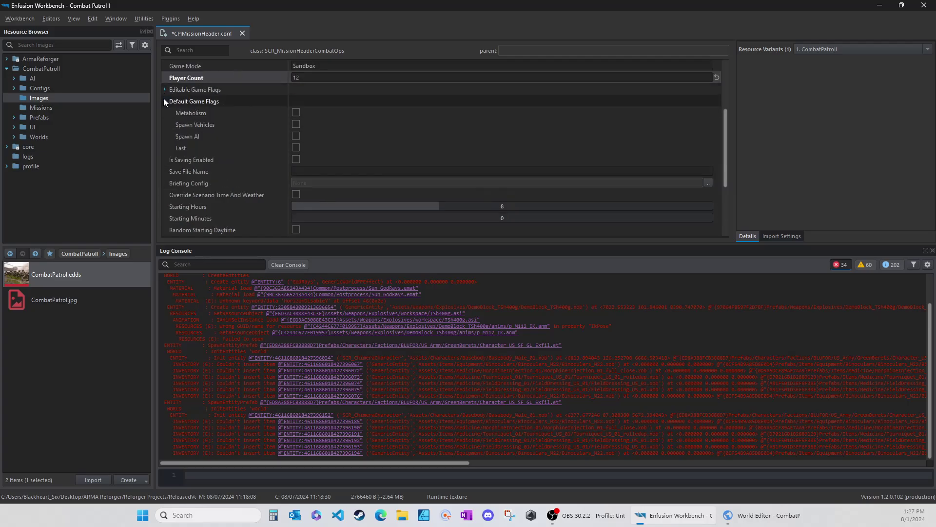
click(164, 101)
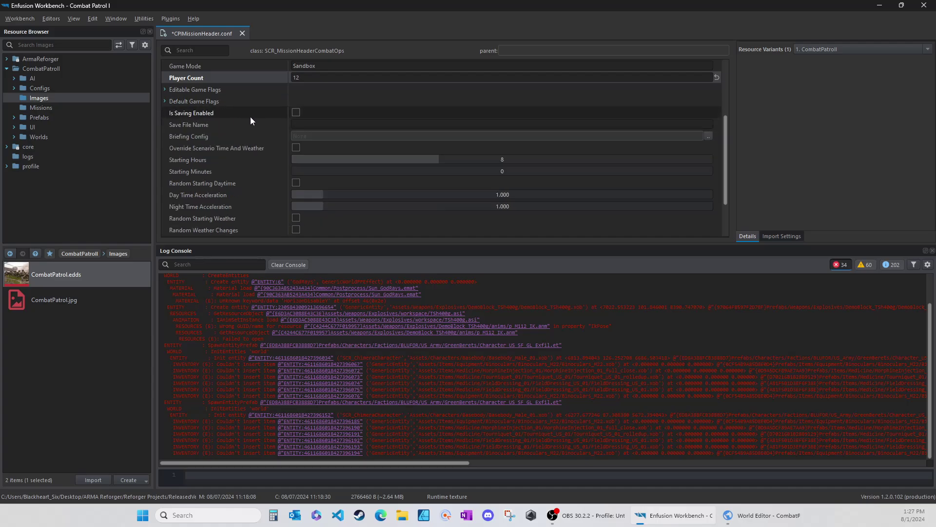
click(297, 113)
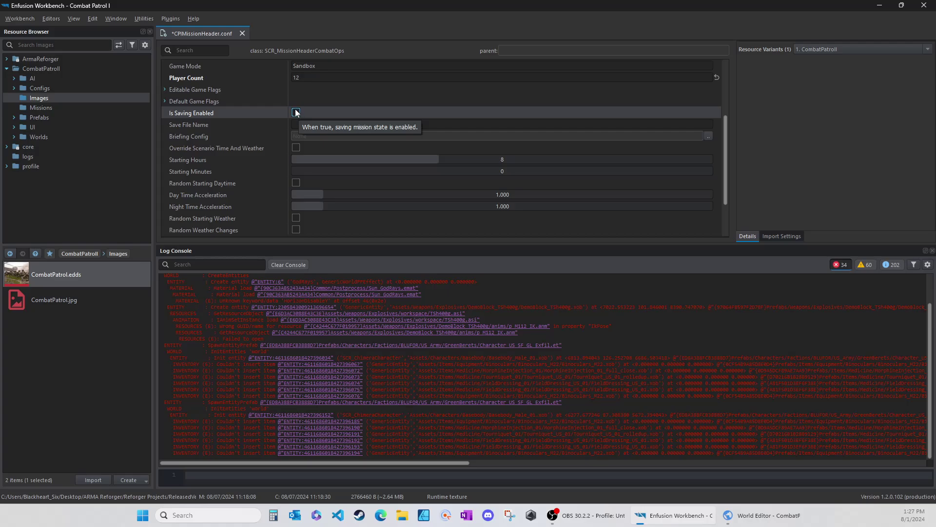
click(315, 123)
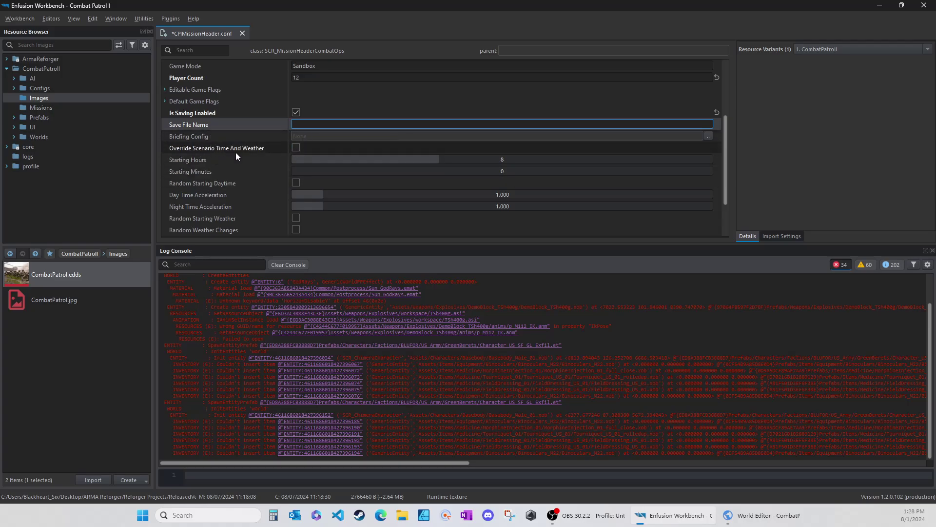
Step: Tick Map Marker Enable Delete By Anyone in the mission header properties
scroll(285, 162, down, 1)
scroll(286, 174, up, 5)
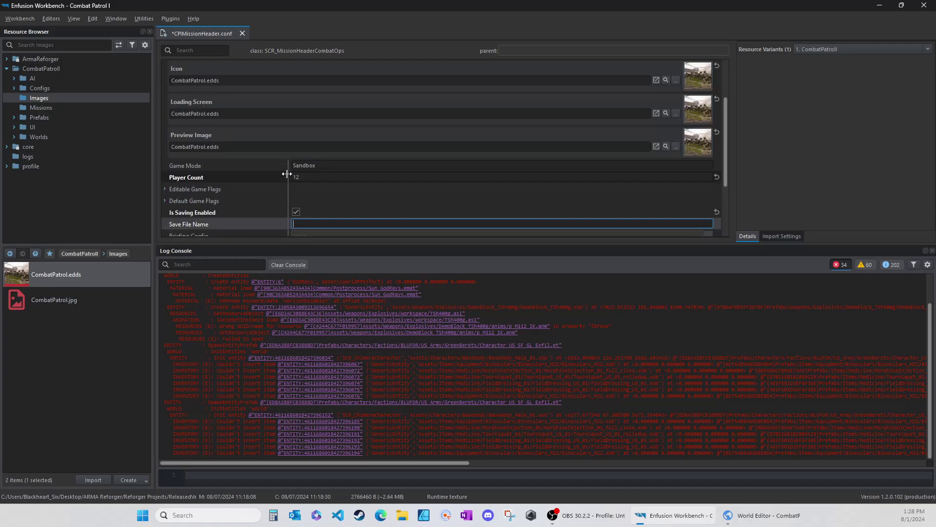
scroll(298, 183, down, 6)
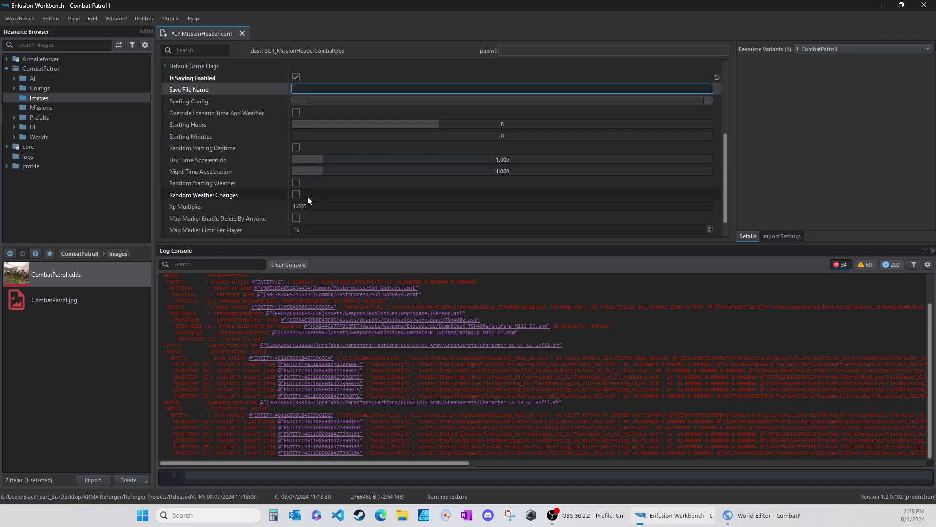
scroll(312, 194, down, 2)
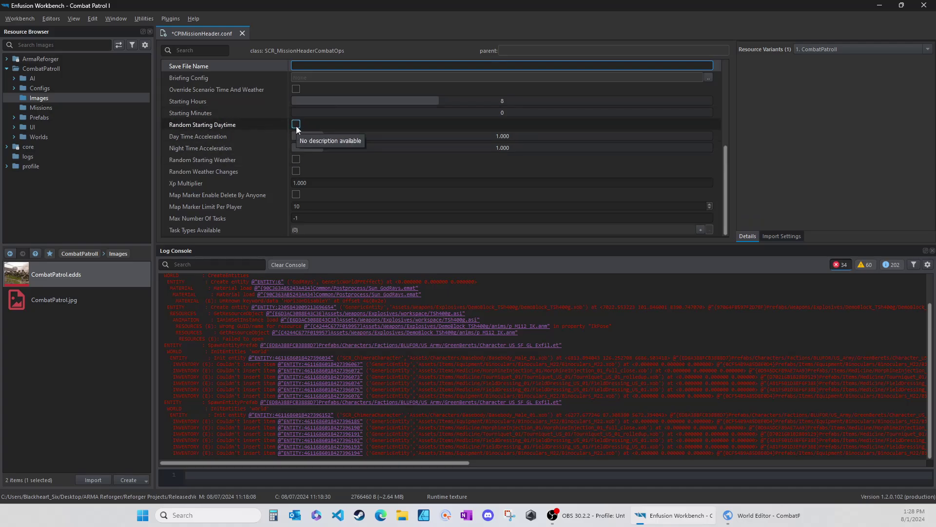
scroll(273, 128, up, 1)
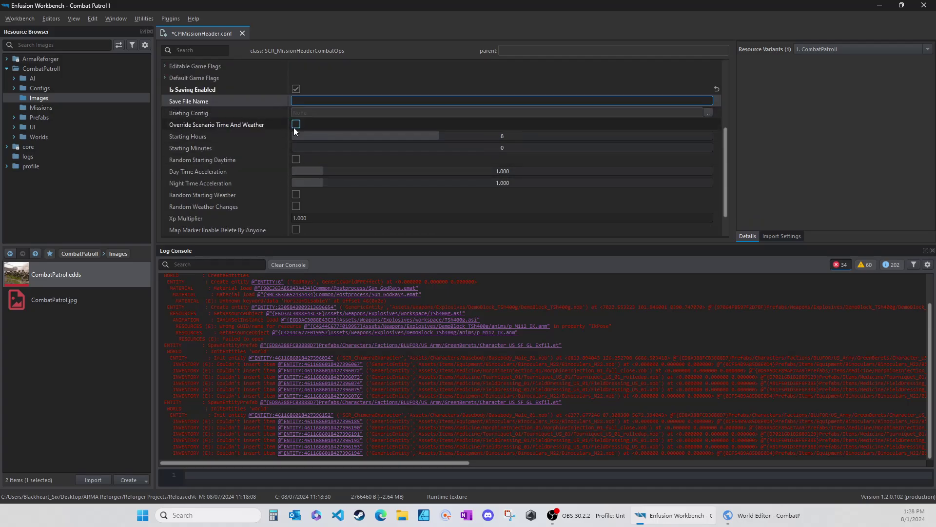
scroll(276, 175, down, 1)
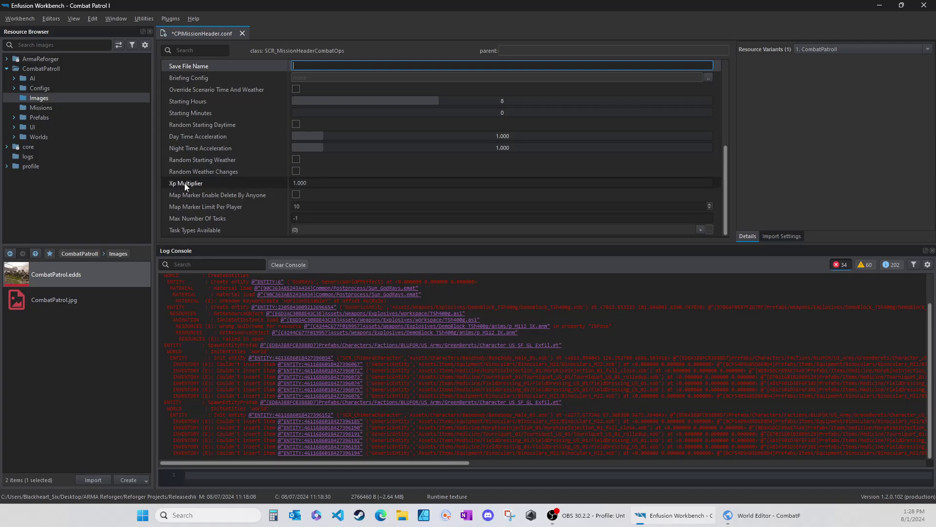
mouse_move(184, 183)
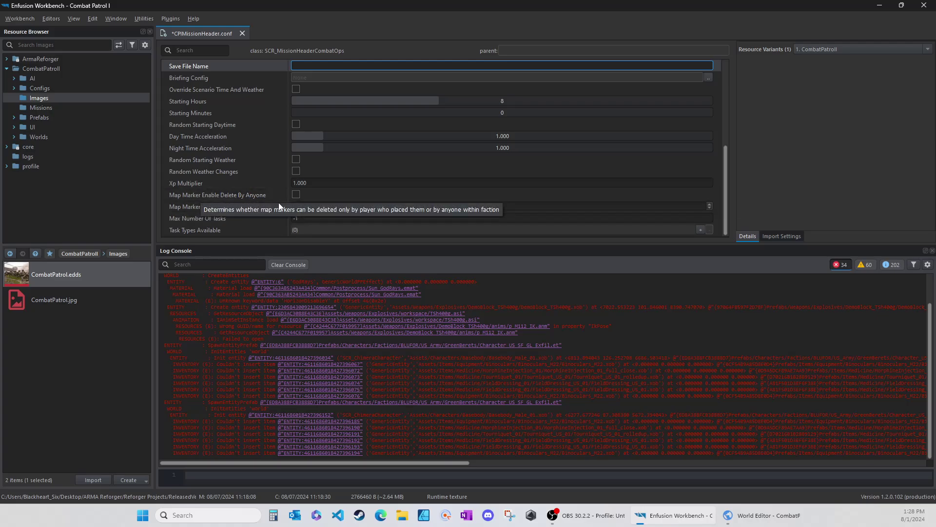
click(296, 195)
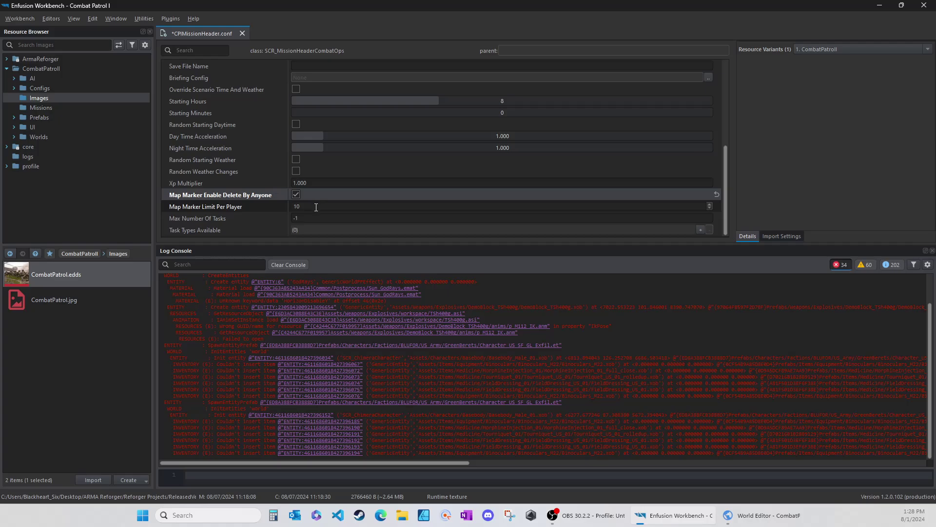
mouse_move(196, 210)
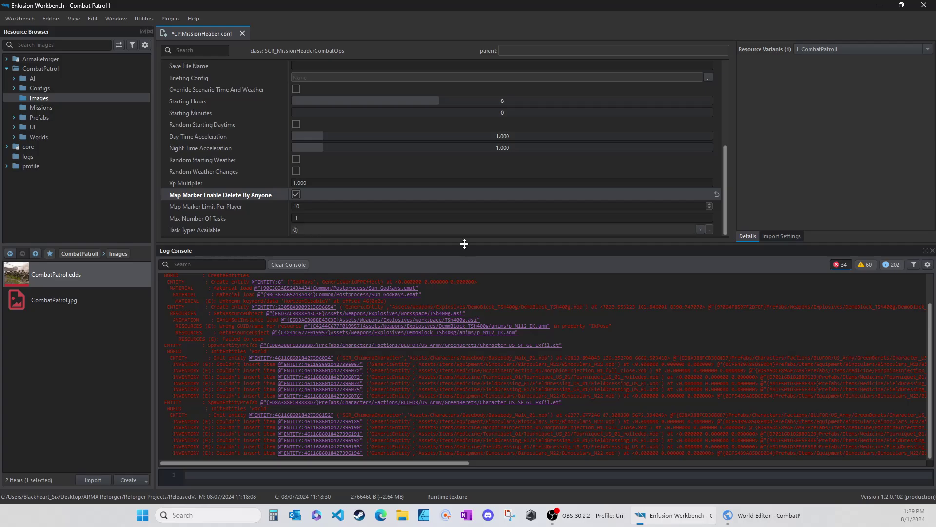
Step: Enlarge the properties panel and add two Task Types Available entries, DELIVER and DESTROY
drag(464, 243, 464, 310)
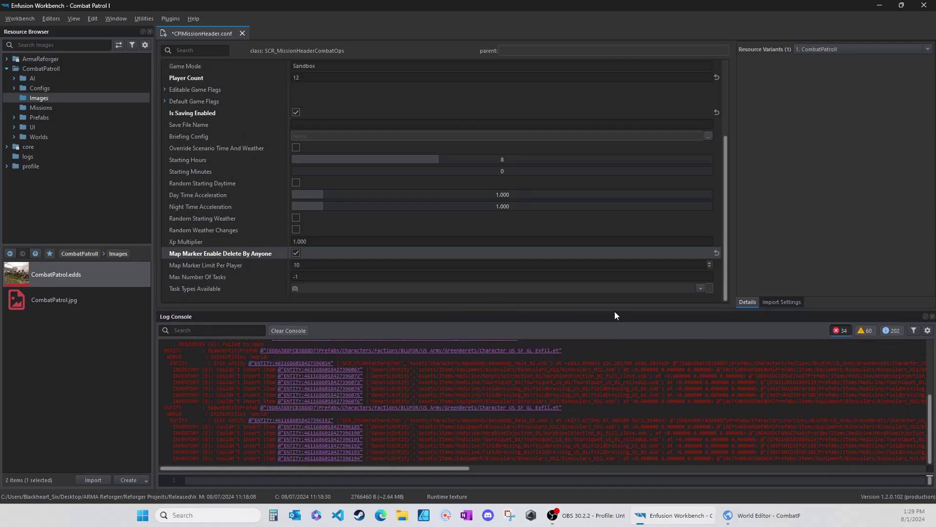
click(700, 288)
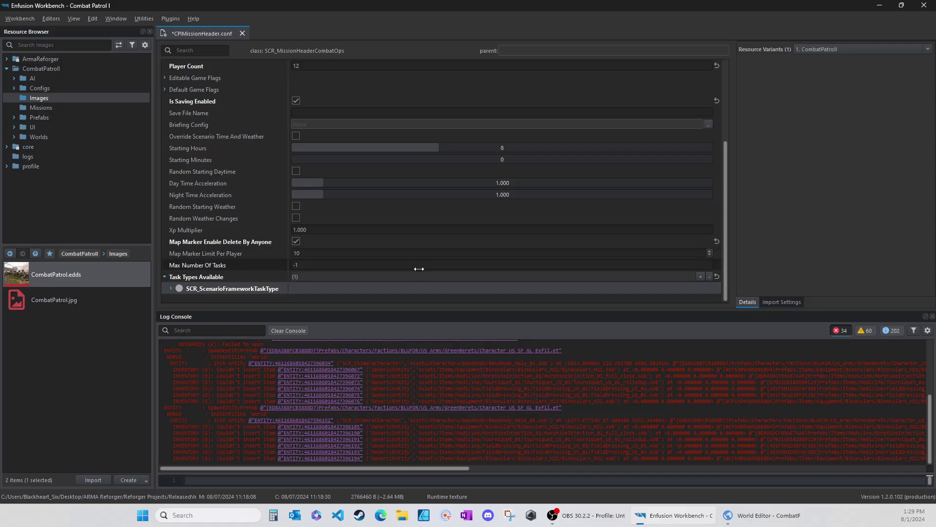
click(172, 288)
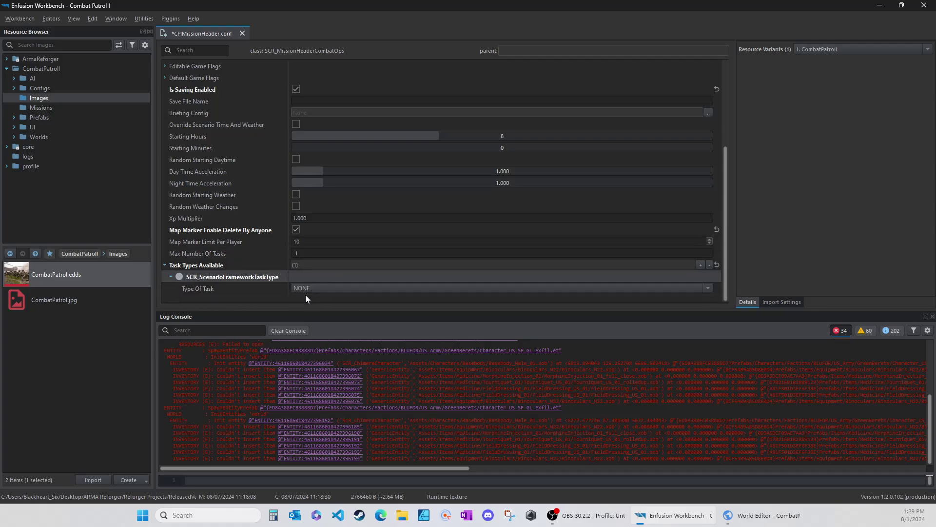
click(305, 291)
click(306, 301)
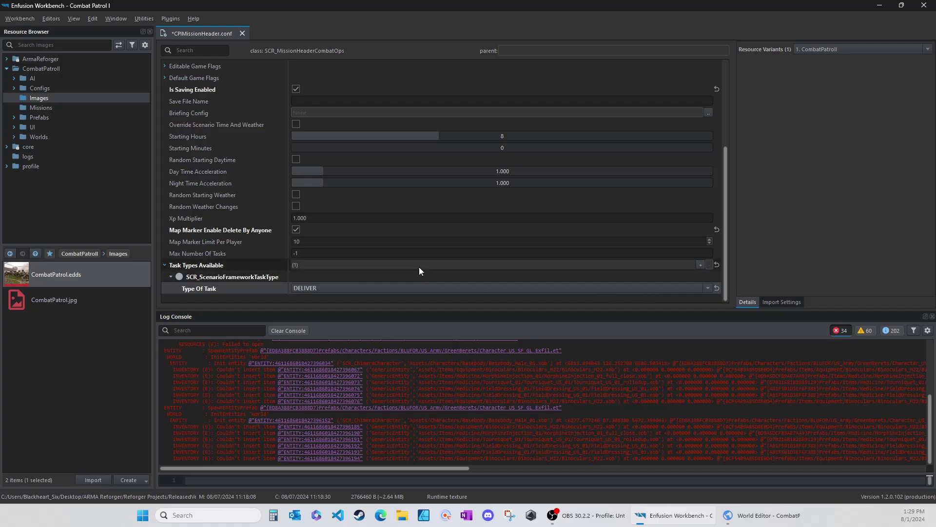
click(701, 264)
click(171, 300)
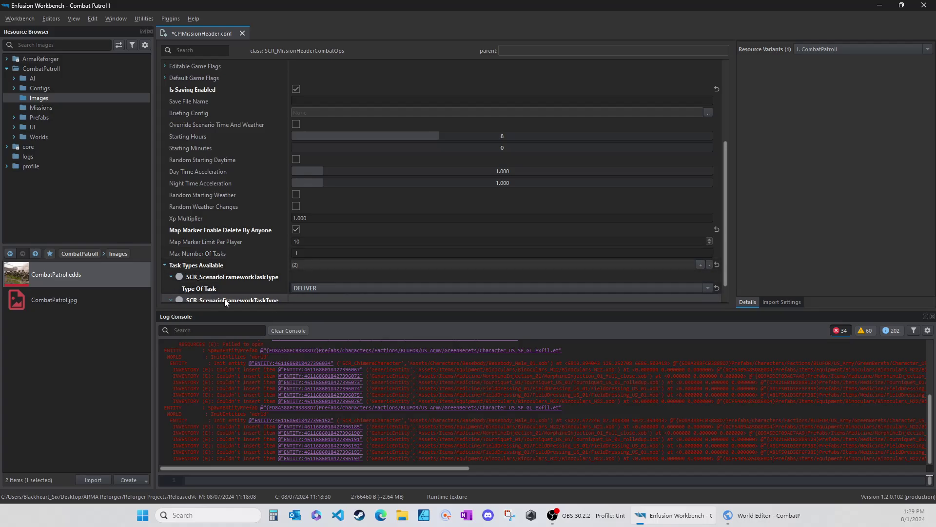
click(313, 287)
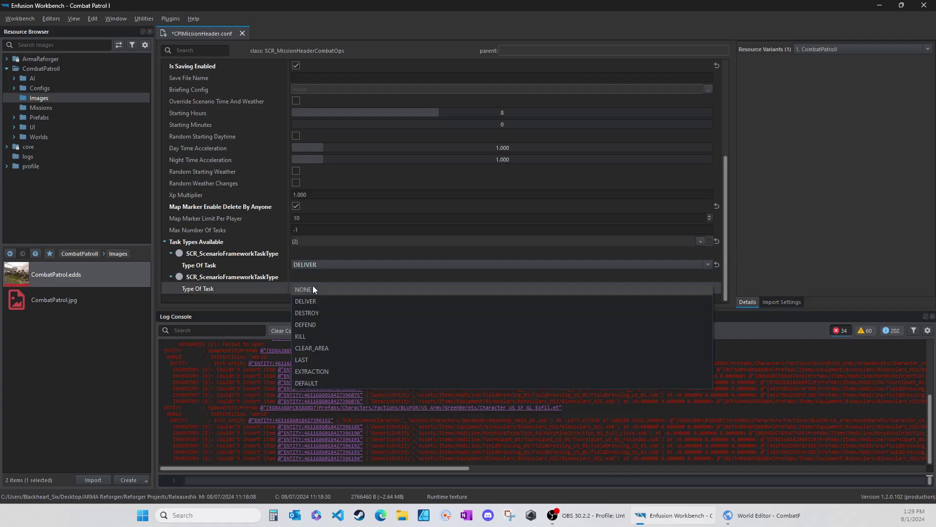
click(305, 313)
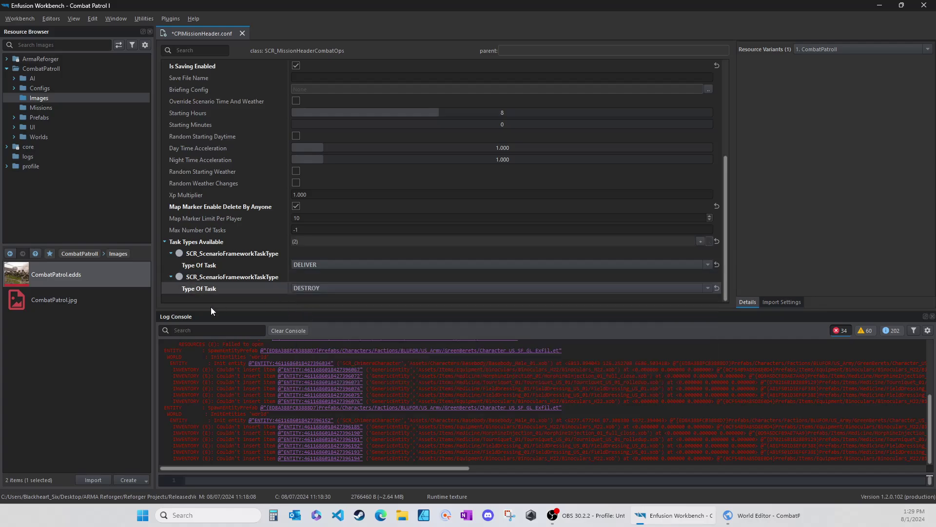
Step: Add a third task type set to DEFEND and select its Max Number Of Tasks field
click(701, 241)
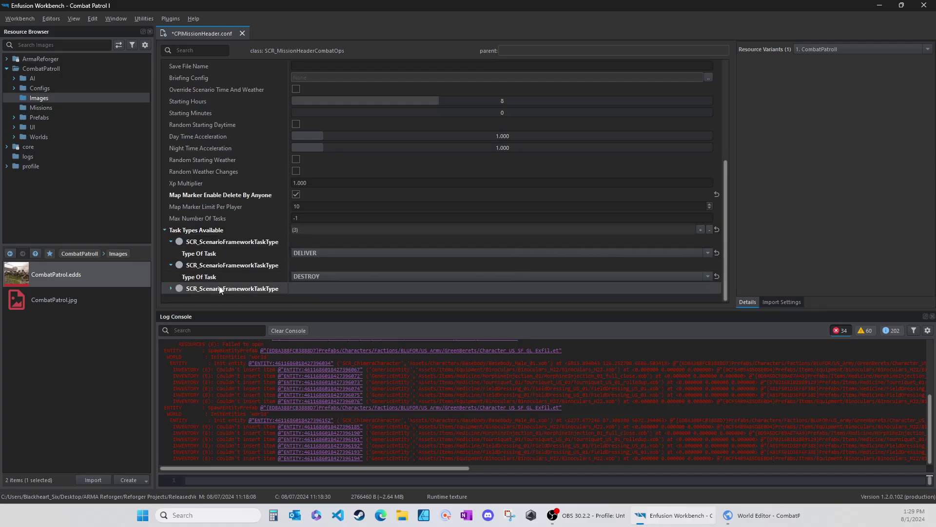
click(171, 289)
scroll(321, 294, down, 1)
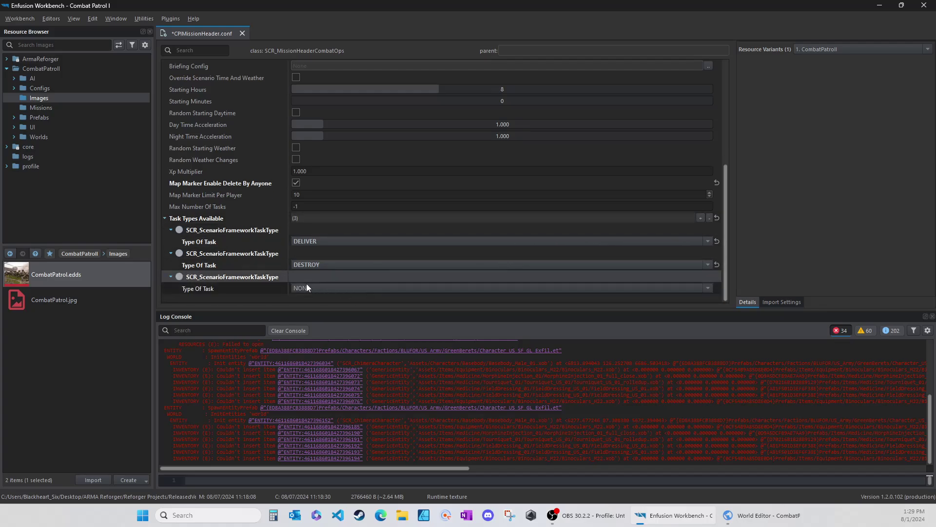
click(303, 287)
click(303, 324)
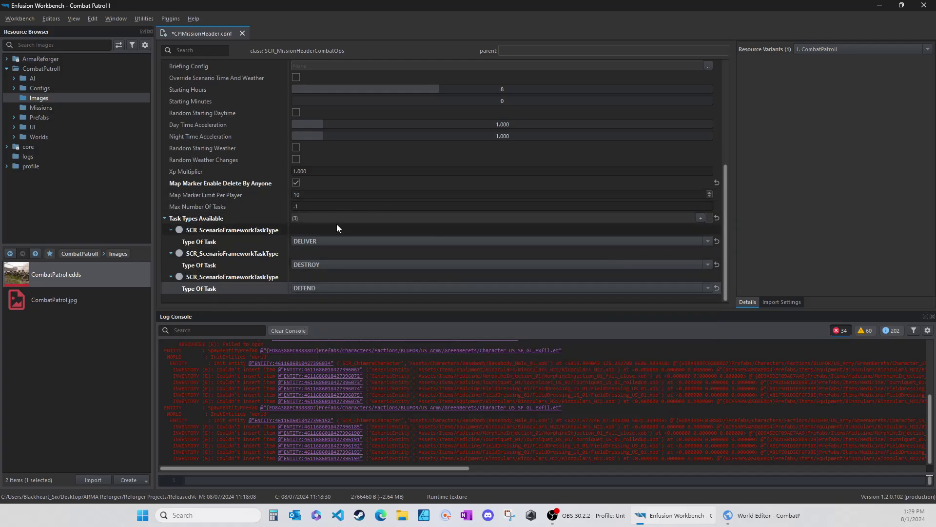
click(309, 205)
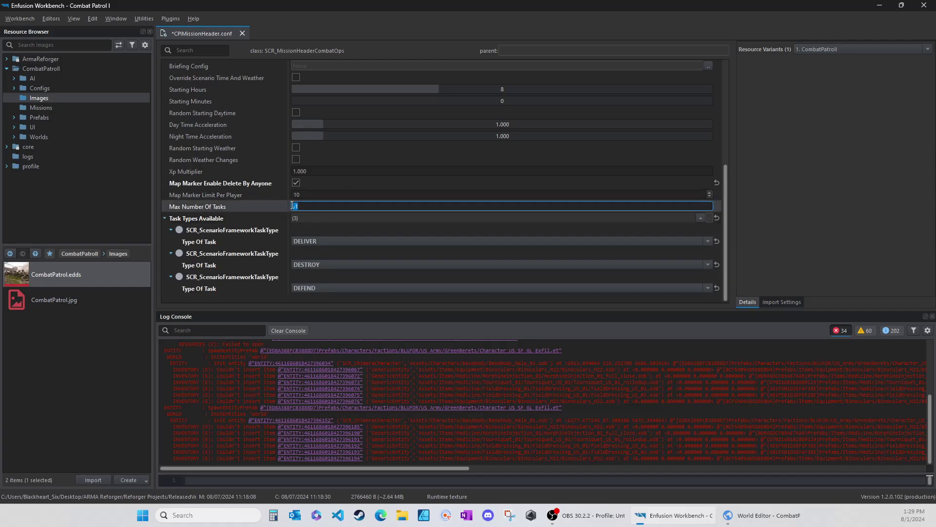
Step: Review the mission header properties and save CPIMissionHeader.conf with Ctrl+S
scroll(292, 213, up, 5)
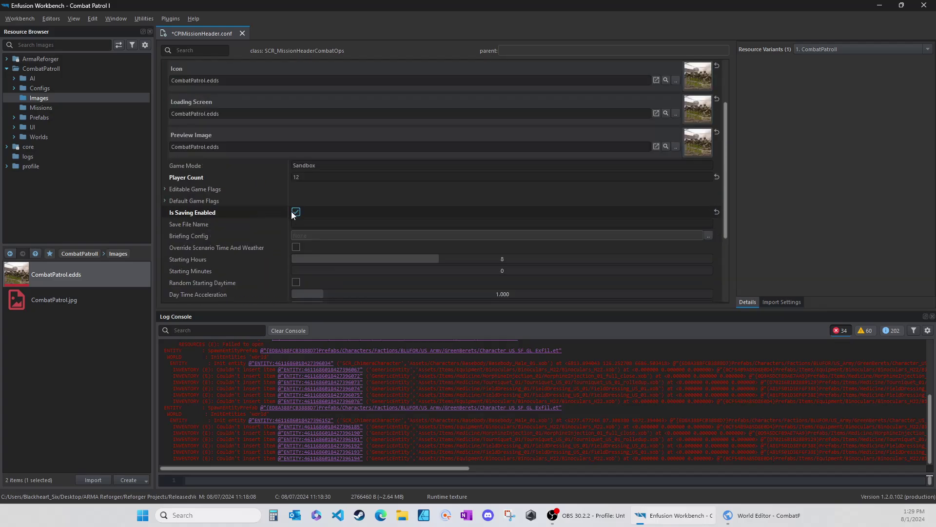
scroll(292, 214, up, 1)
scroll(294, 221, up, 1)
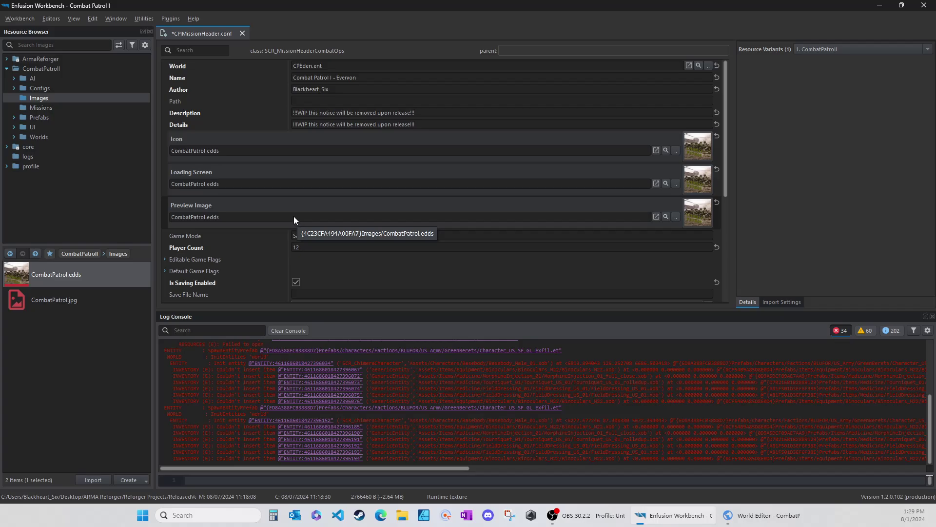
scroll(295, 217, down, 7)
scroll(294, 219, up, 6)
scroll(294, 218, down, 6)
scroll(293, 215, up, 7)
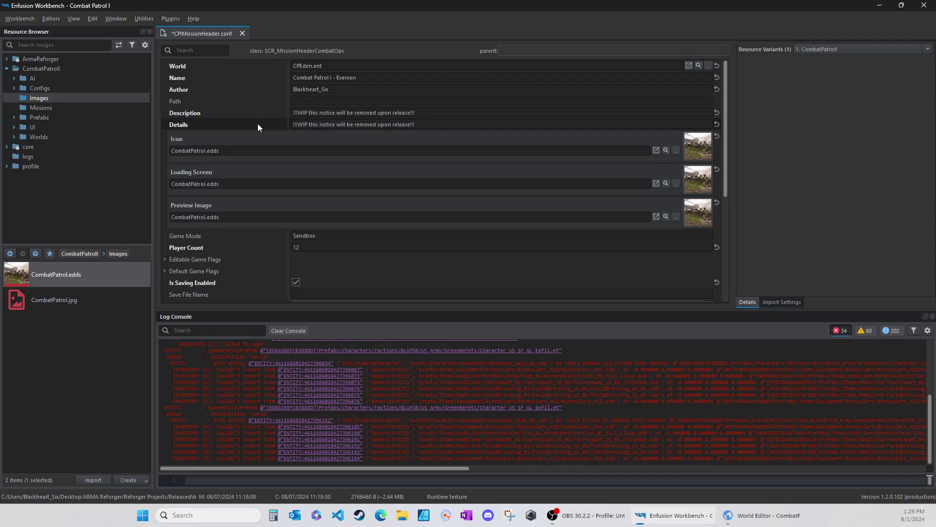
key(ctrl+s)
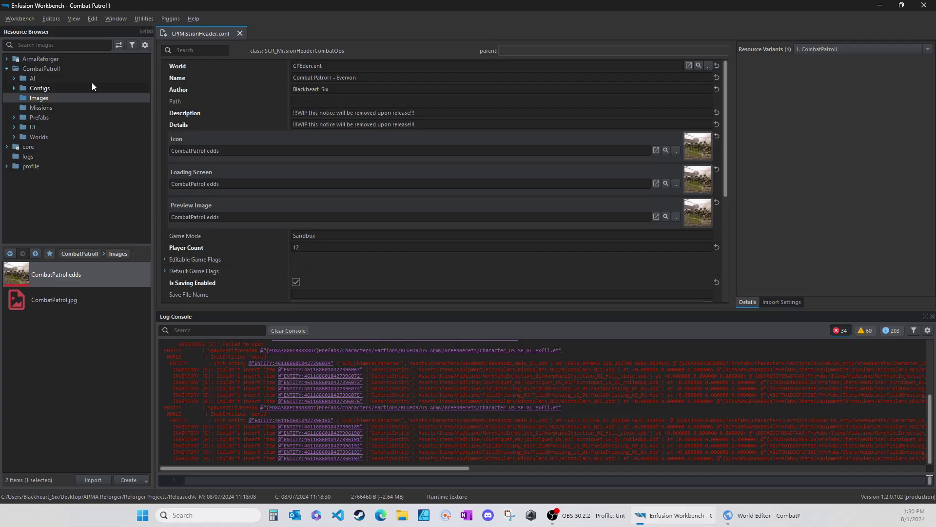
Step: Close the mission header config, return to World Editor and widen the entity tree
click(240, 33)
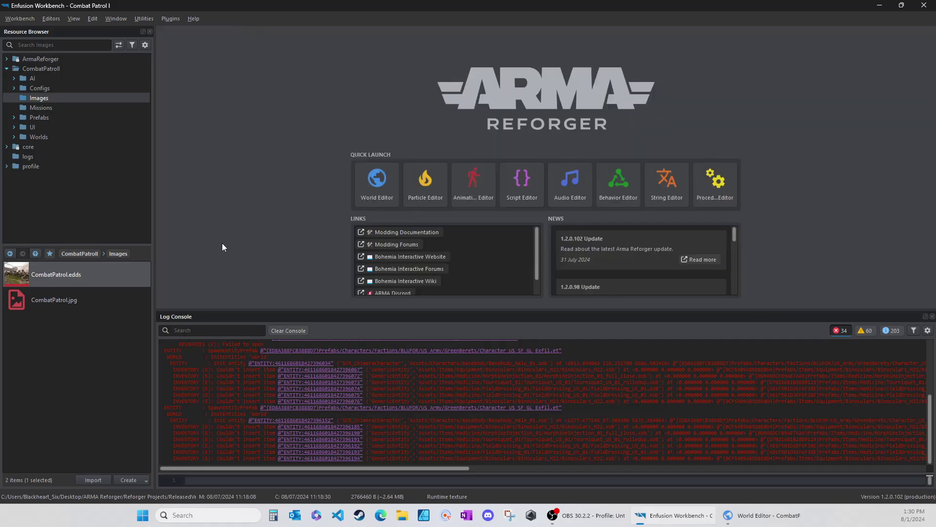
click(750, 520)
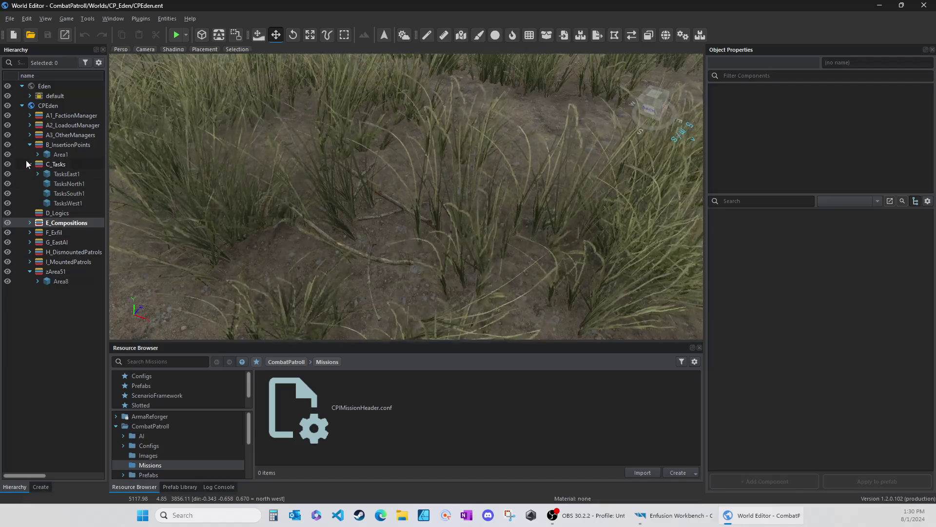
click(30, 164)
click(30, 144)
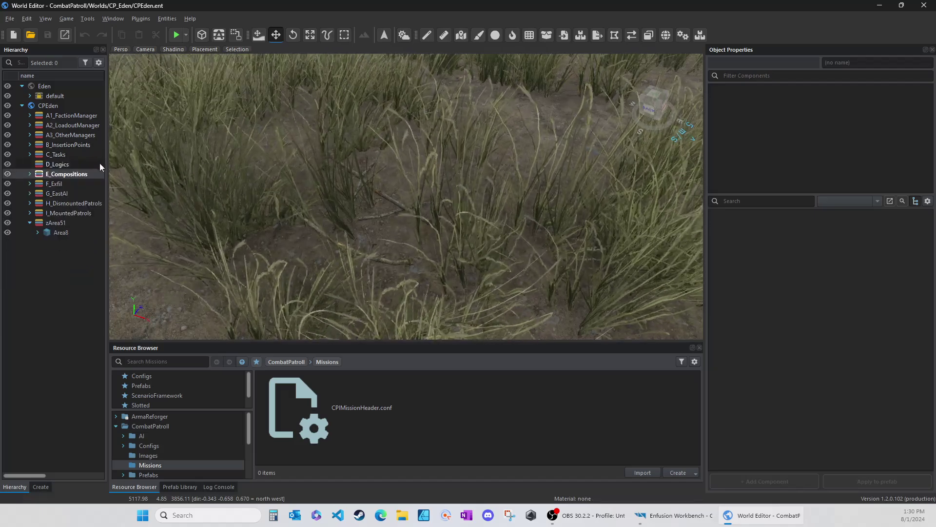
drag(106, 166, 179, 176)
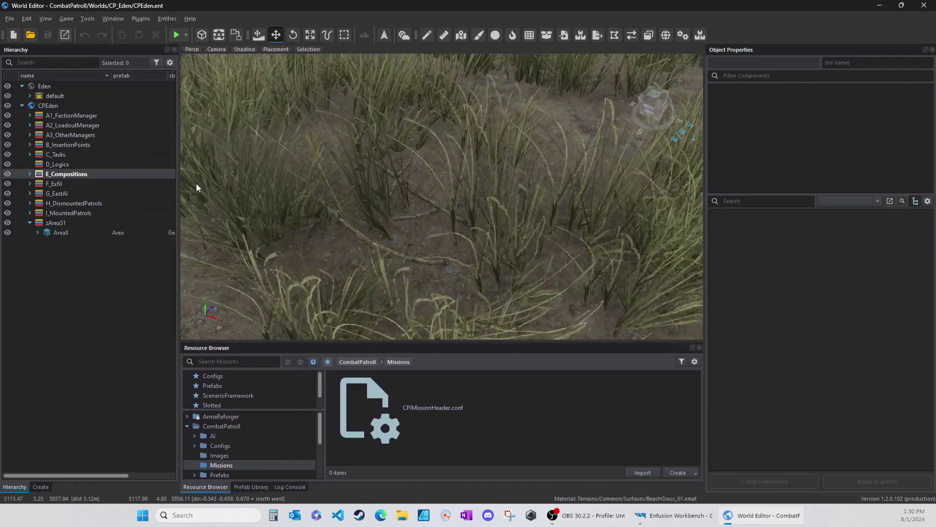
Step: Expand A3_OtherManagers and B_InsertionPoints > Area1 with East1, North1, South1 and West1
click(29, 115)
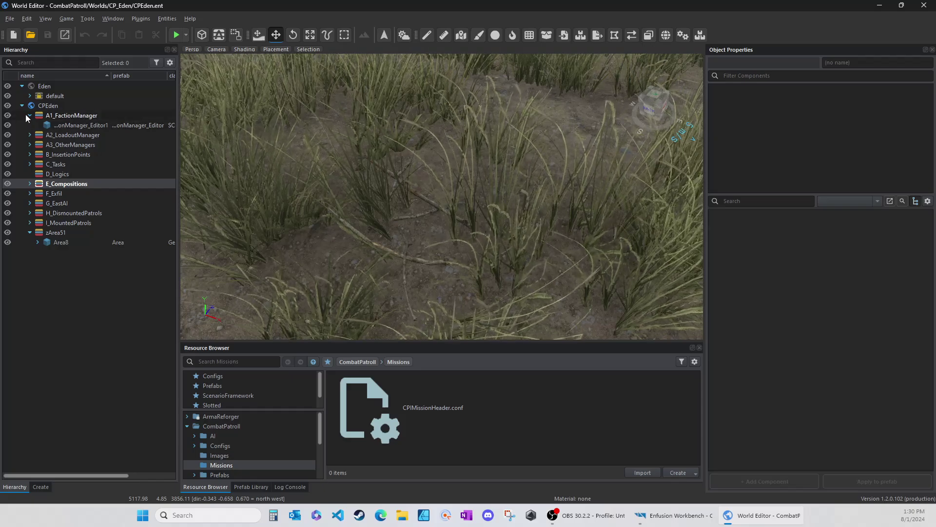
click(29, 115)
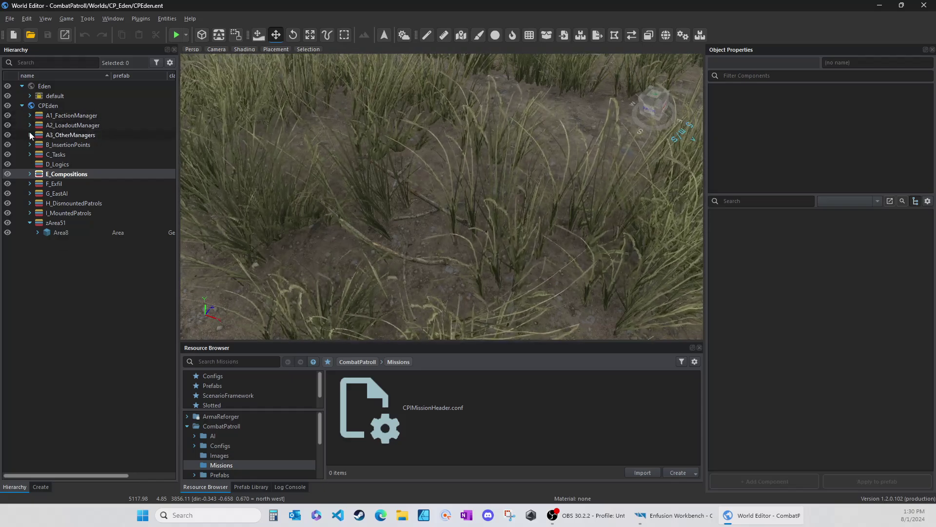
click(30, 134)
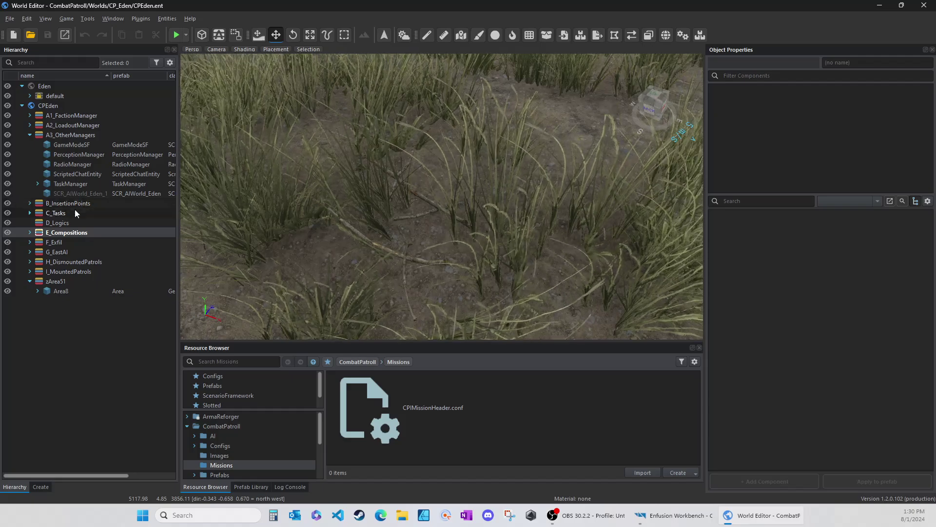
click(29, 203)
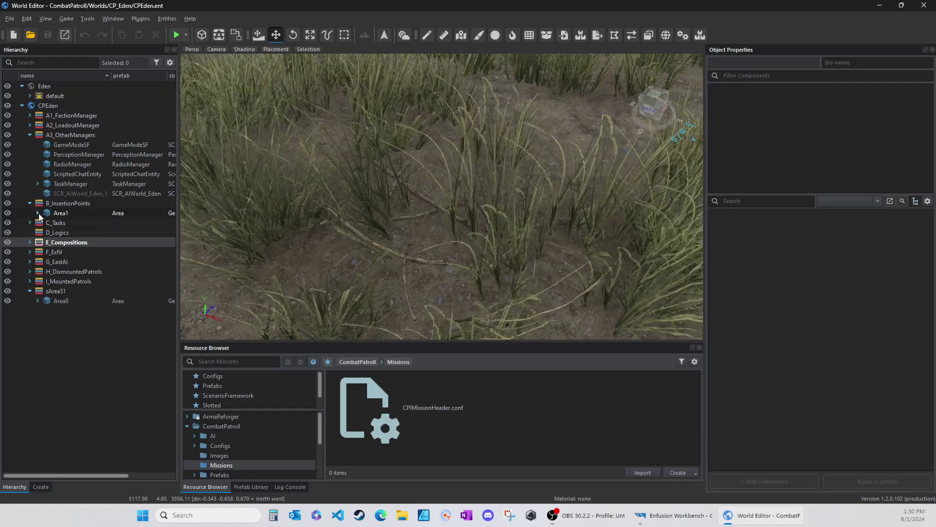
click(37, 213)
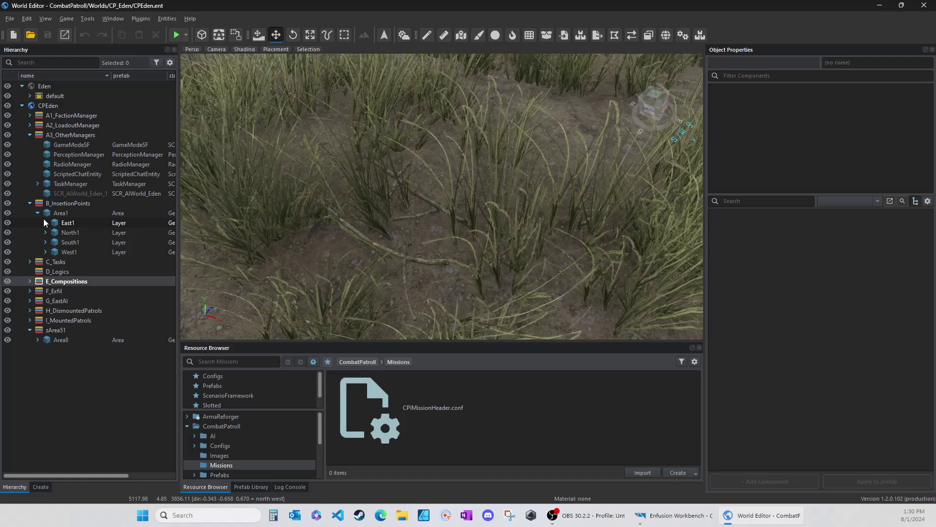
click(45, 223)
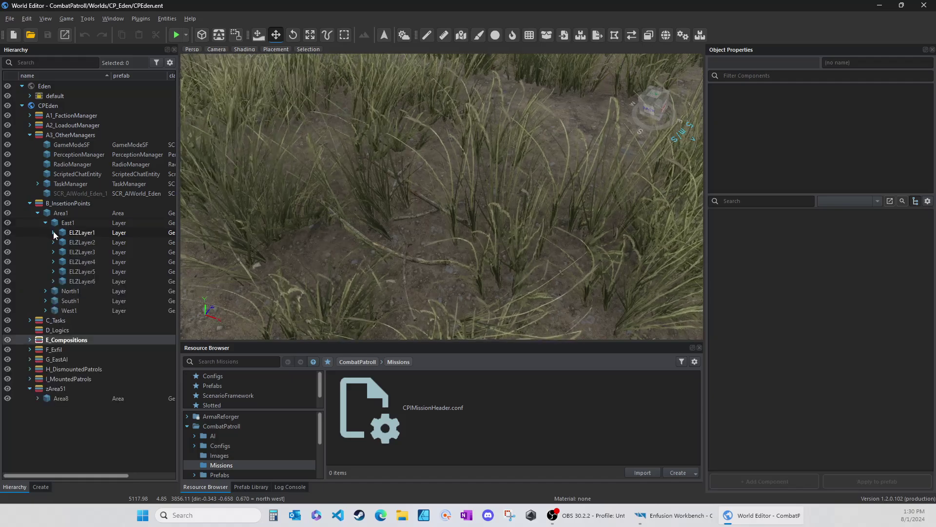
click(45, 291)
click(45, 369)
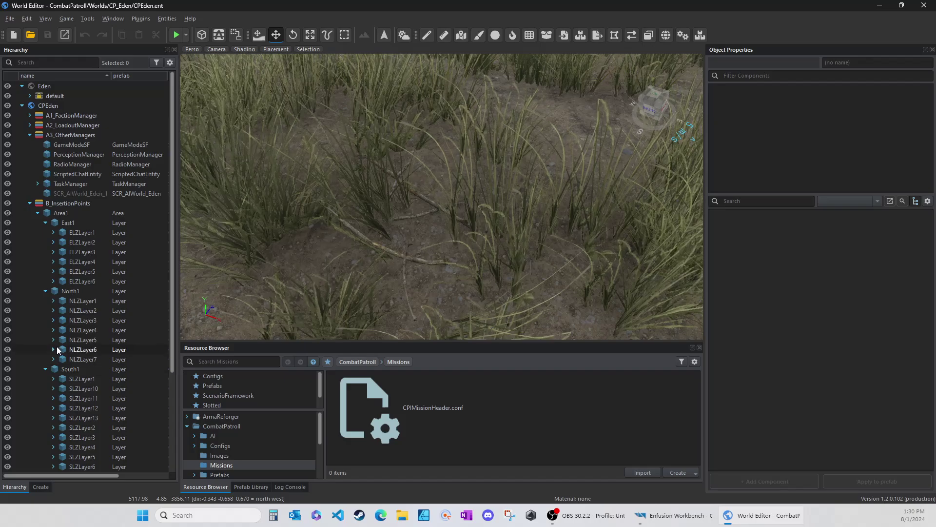
scroll(55, 371, down, 5)
click(45, 379)
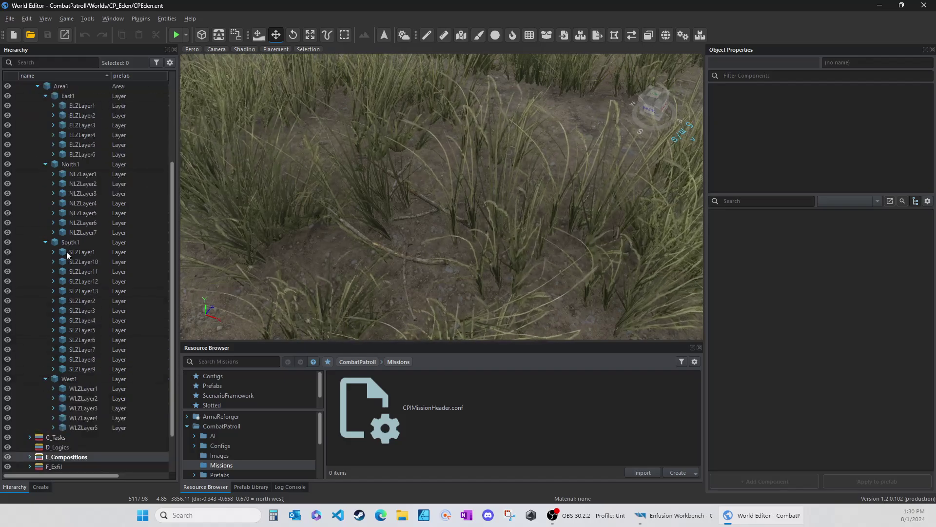
Step: Expand ELZLayer1 and inspect its Layer47 and Layer48 contents
click(54, 106)
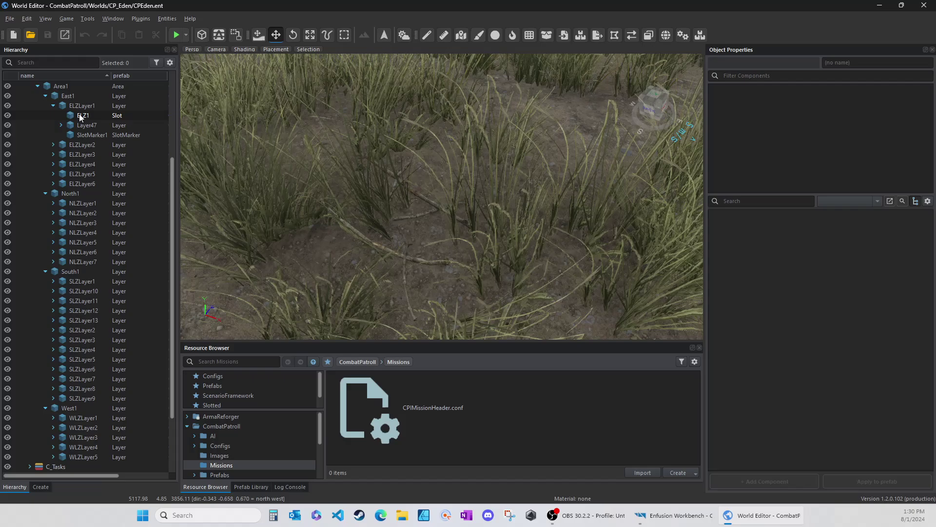
click(93, 106)
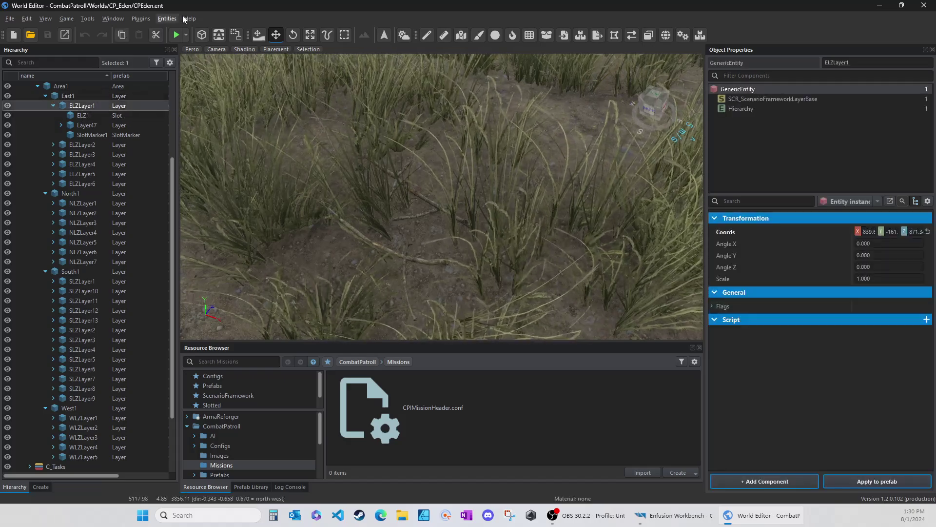
click(77, 125)
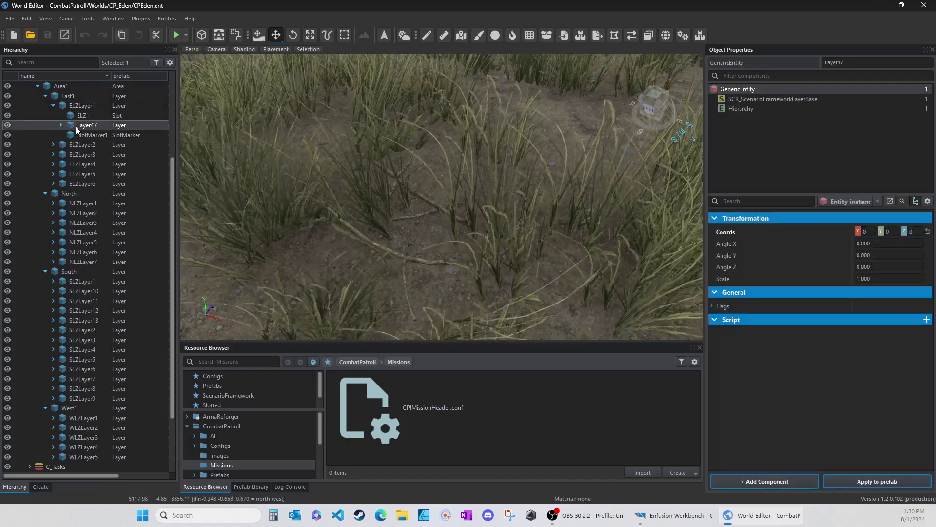
click(61, 125)
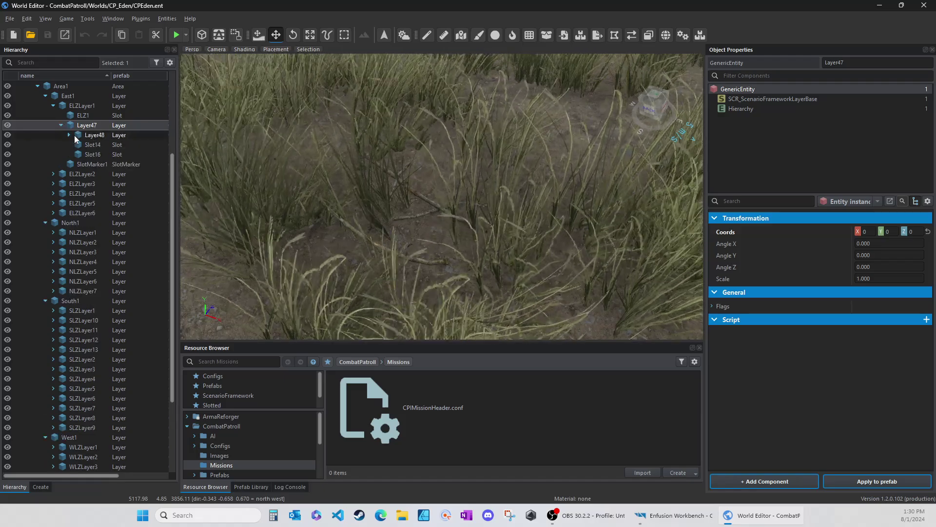
double_click(73, 134)
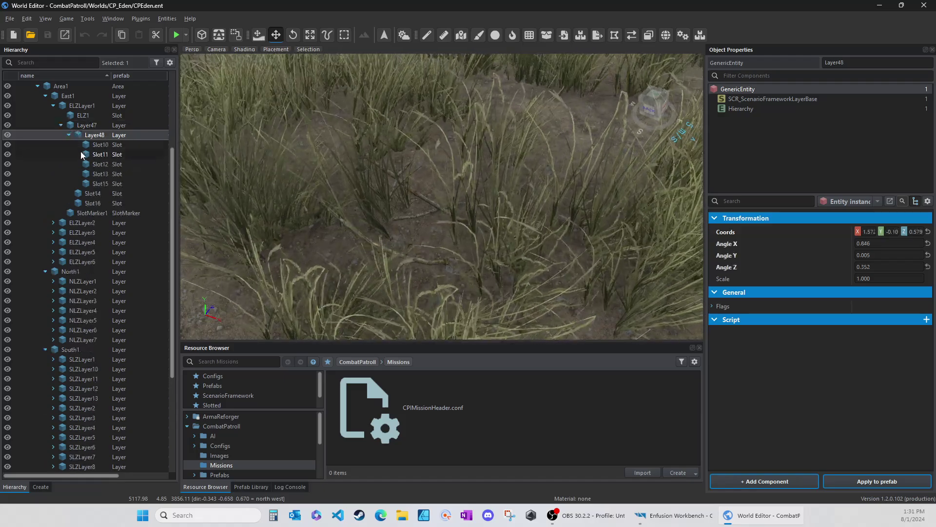
Step: Fly the view to ELZLayer1 and ELZLayer2 and look around the ammunition crate
double_click(75, 107)
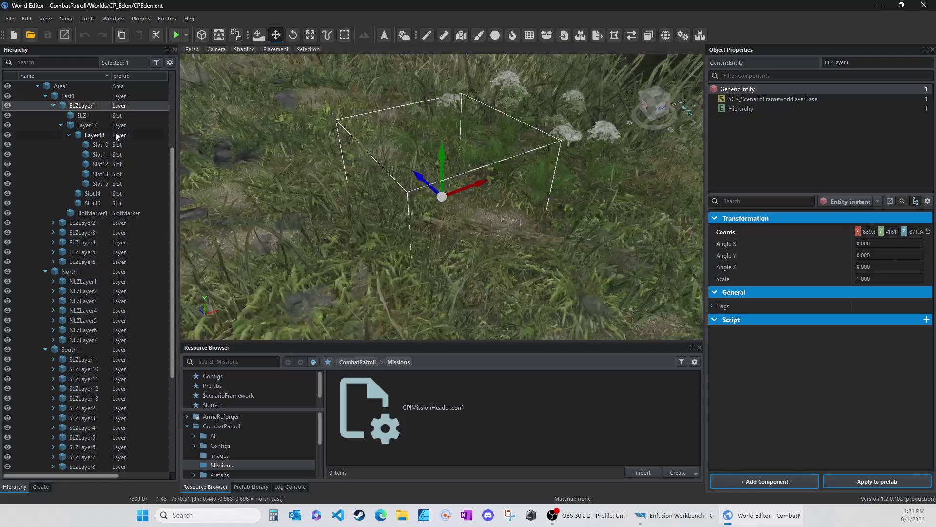
scroll(198, 168, down, 5)
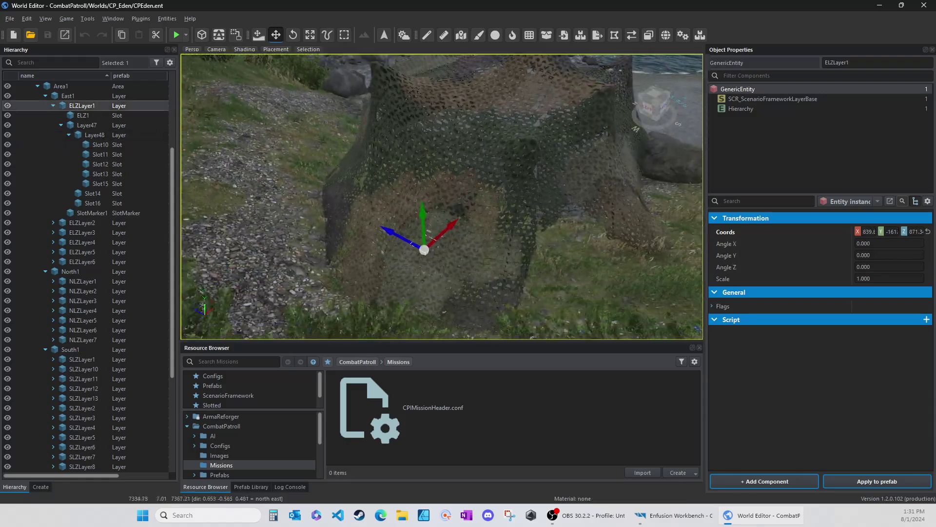
right_drag(441, 195, 297, 217)
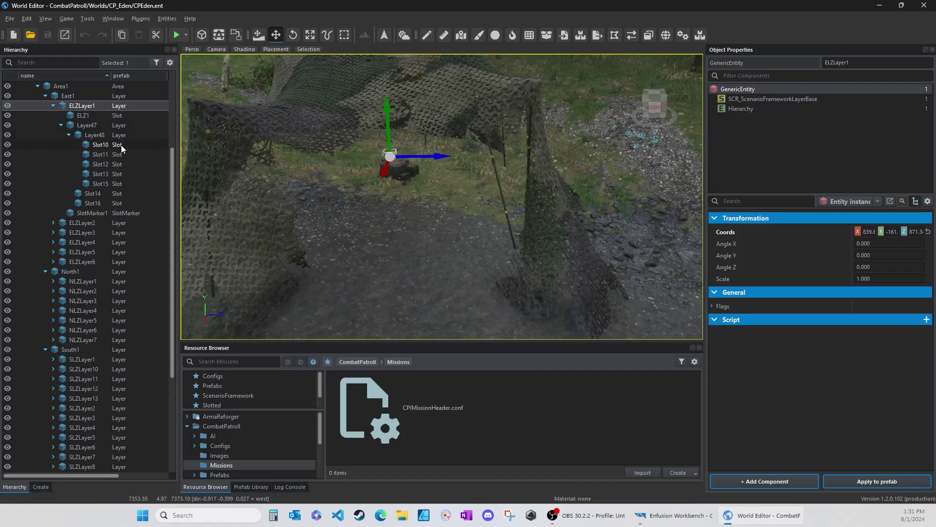
right_drag(405, 243, 422, 236)
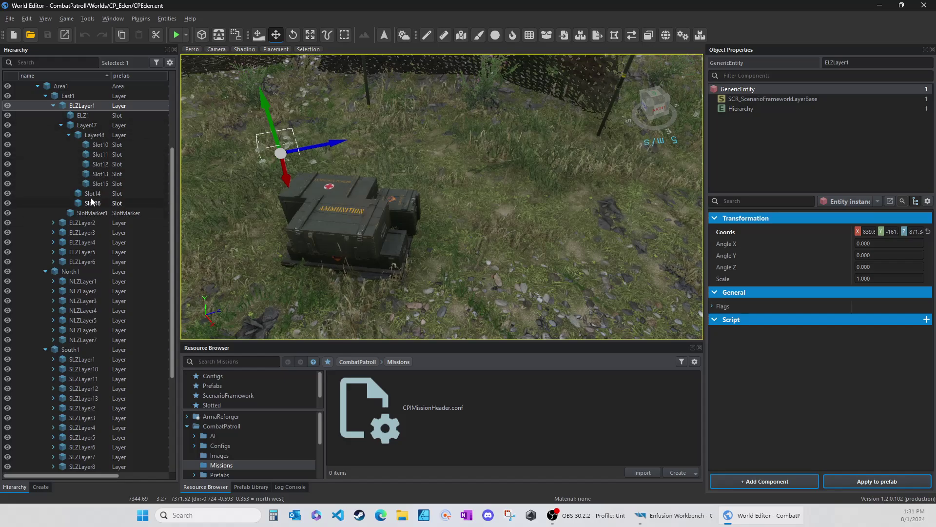
double_click(80, 222)
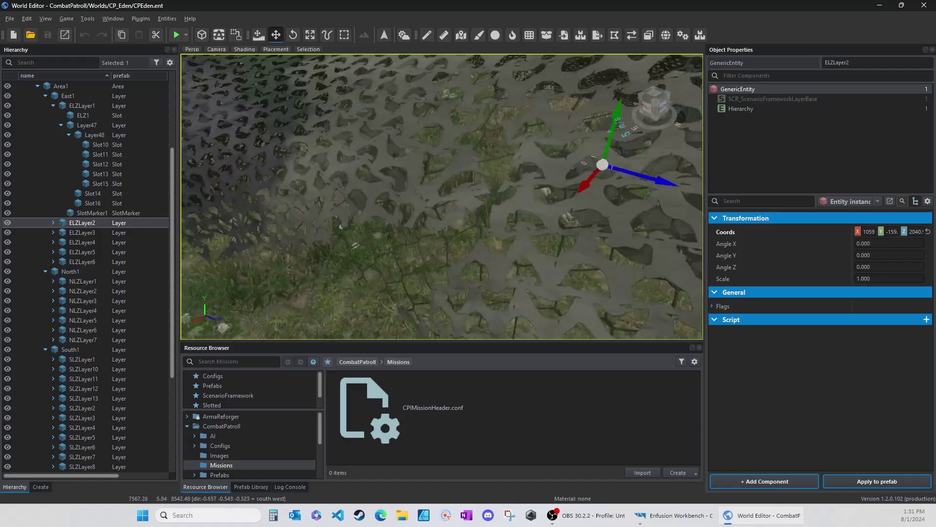
right_drag(305, 152, 305, 151)
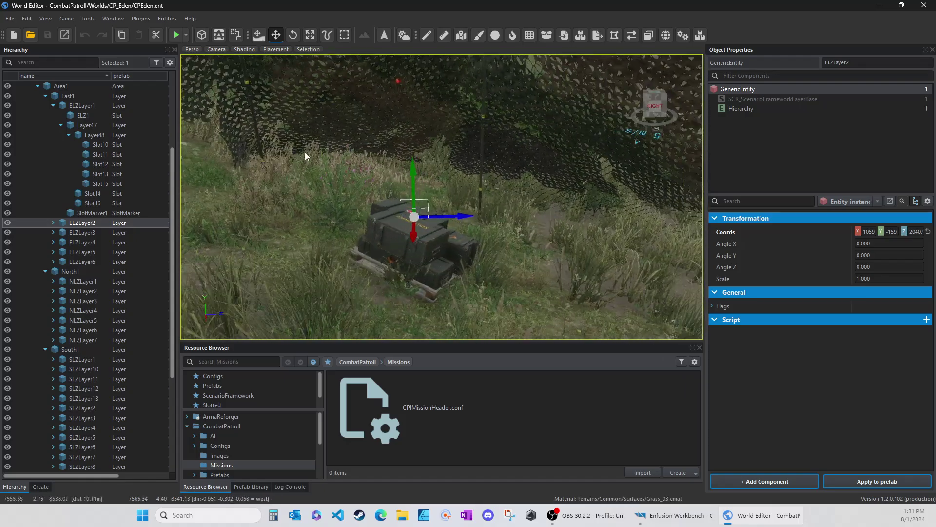
Step: Collapse East1 and North1 and display GameModeSF's properties
scroll(45, 156, up, 4)
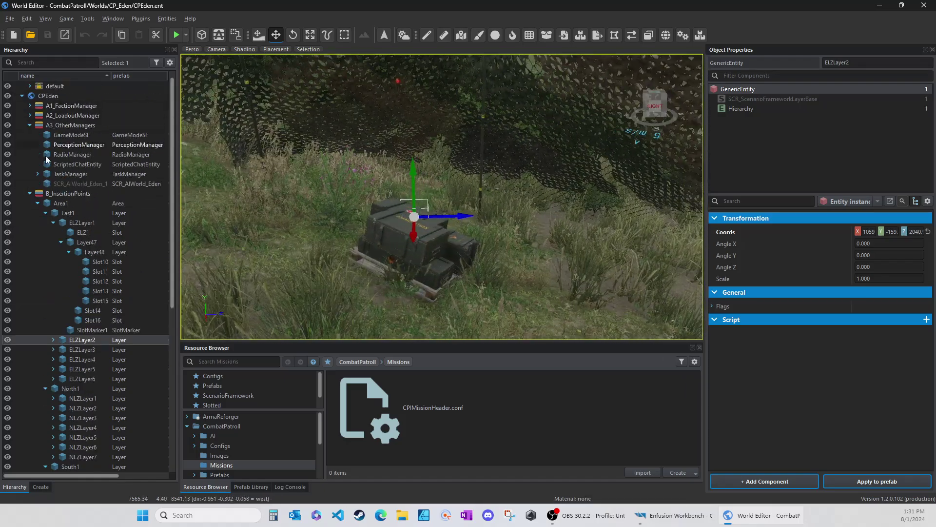
click(45, 212)
click(45, 223)
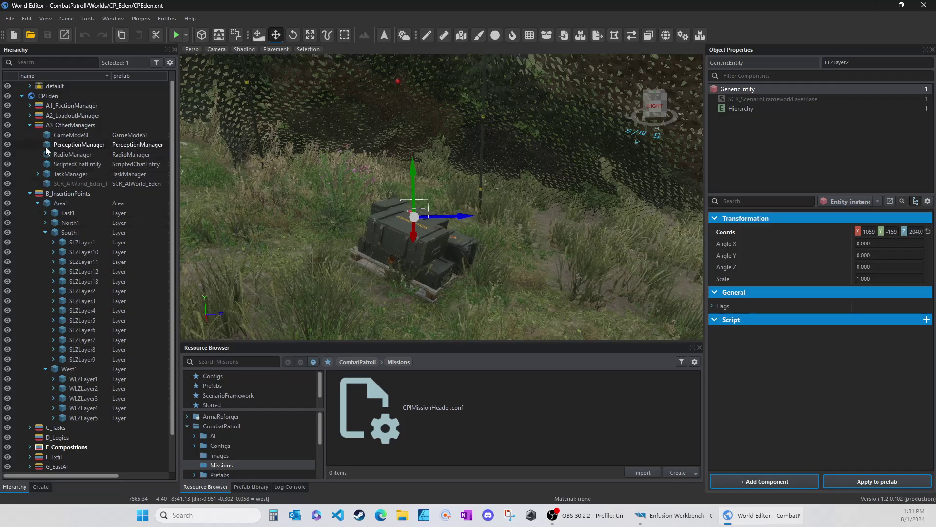
click(53, 135)
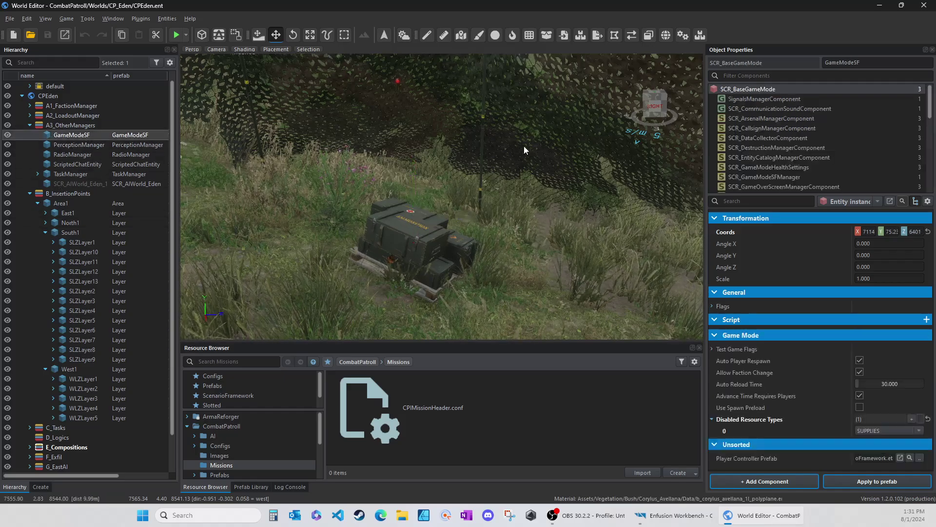
Step: Enable GameModeSF's SCR_TimeAndWeatherHandlerComponent and save the CPEden world
scroll(780, 168, down, 3)
scroll(775, 166, down, 5)
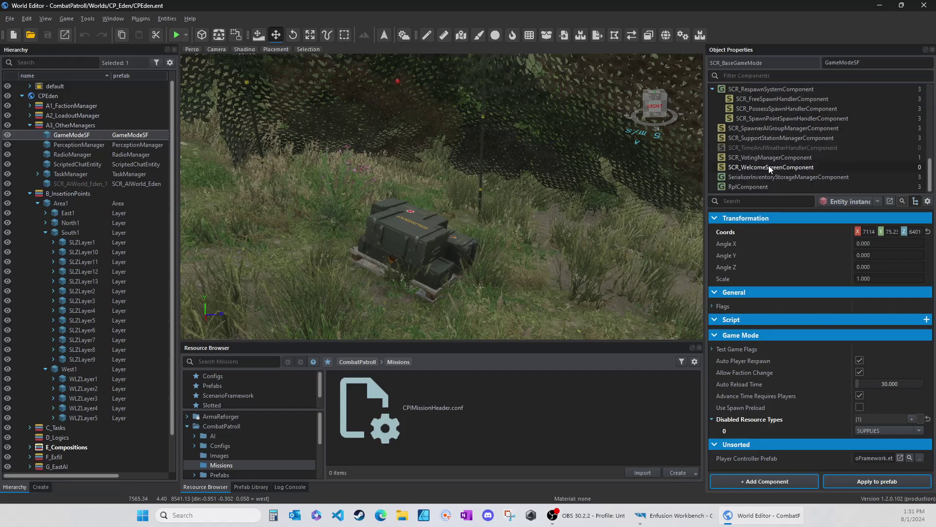
click(761, 148)
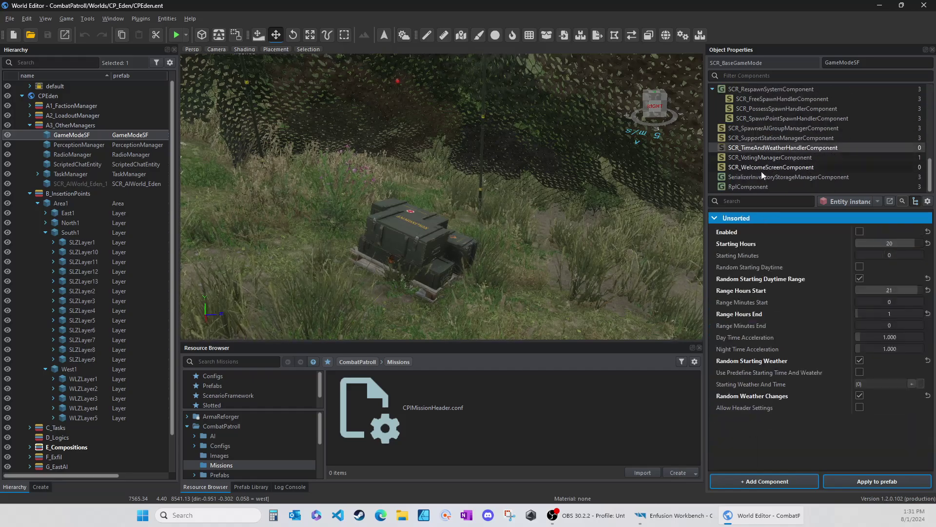
click(861, 231)
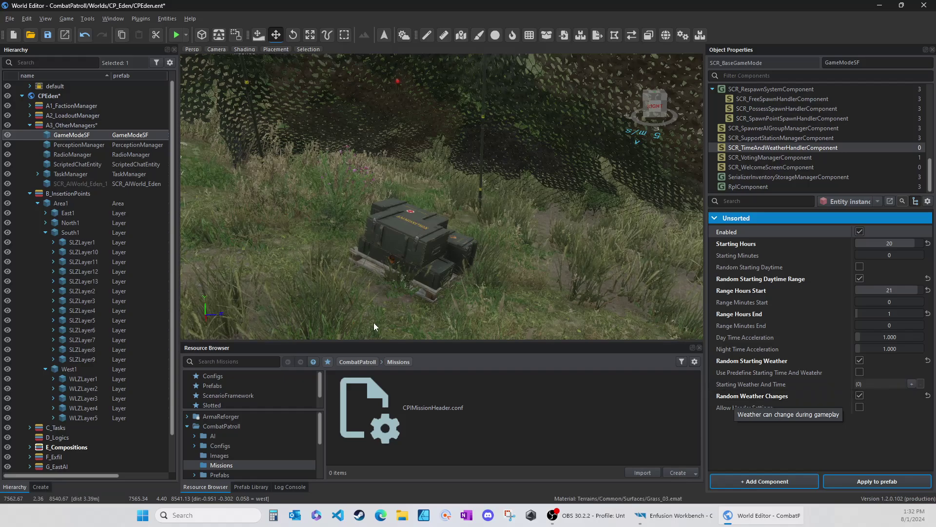
click(47, 35)
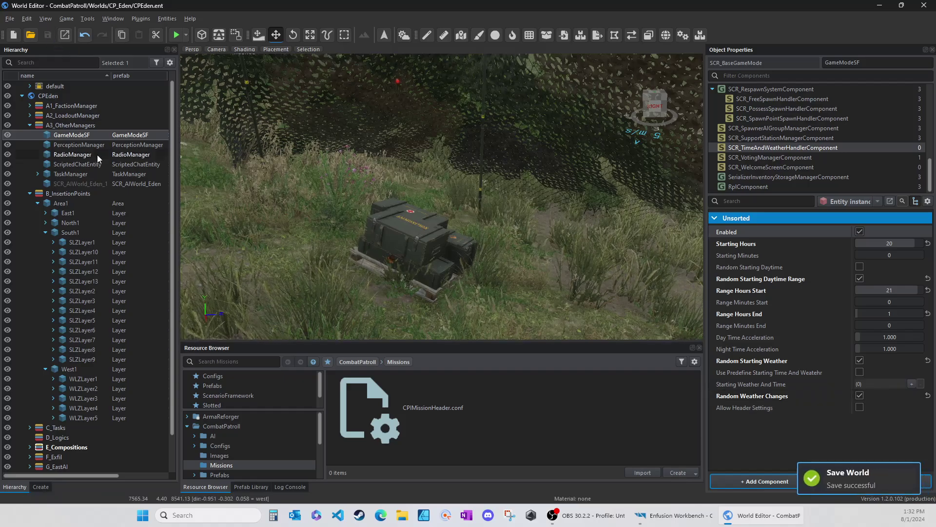
Step: Collapse South1, expand East1 and select ELZLayer1 through ELZLayer6 together
click(45, 233)
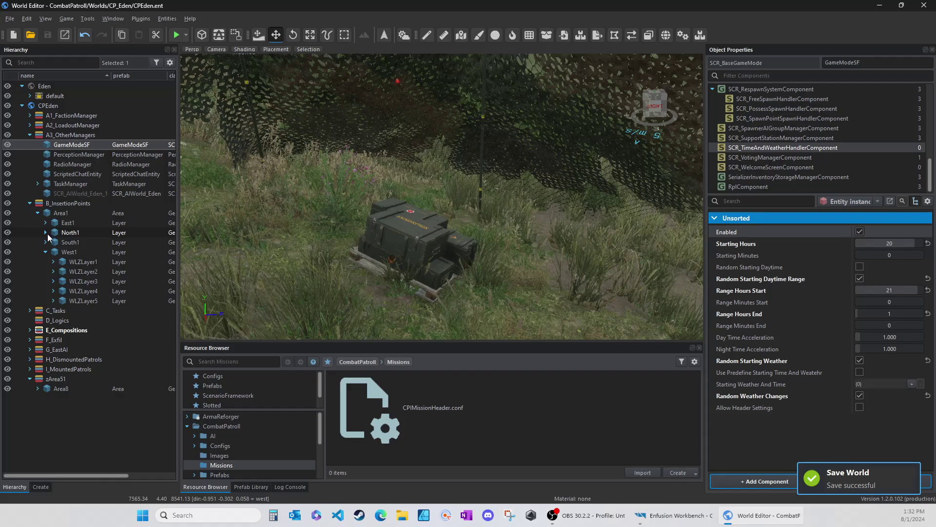
click(68, 233)
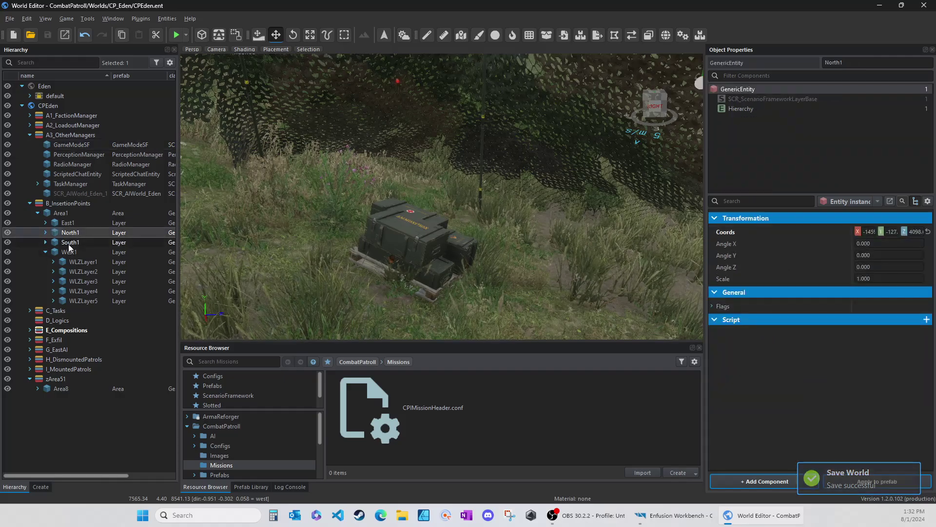
click(69, 251)
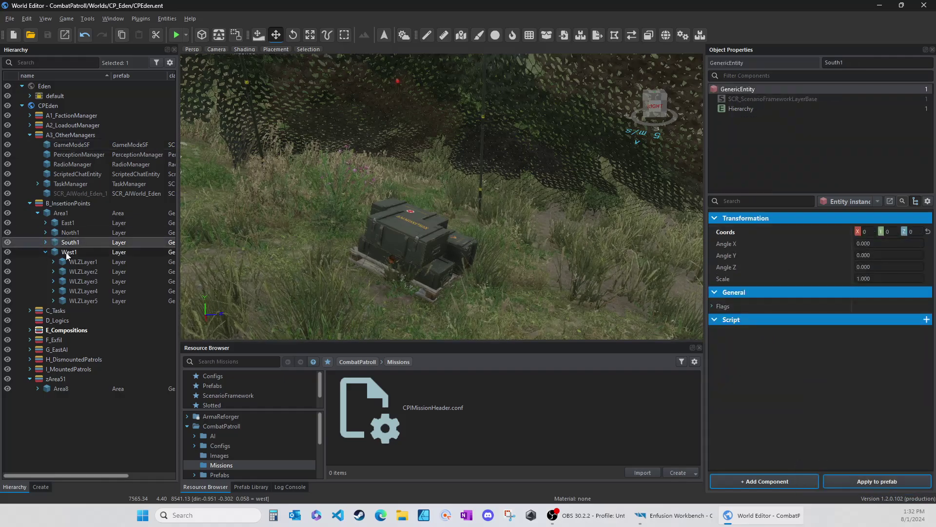
double_click(55, 222)
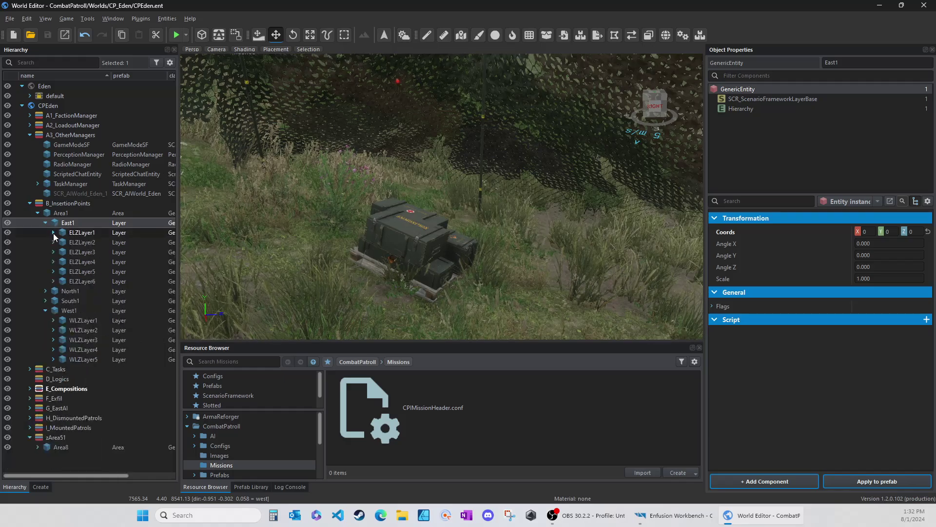
click(75, 233)
click(77, 253)
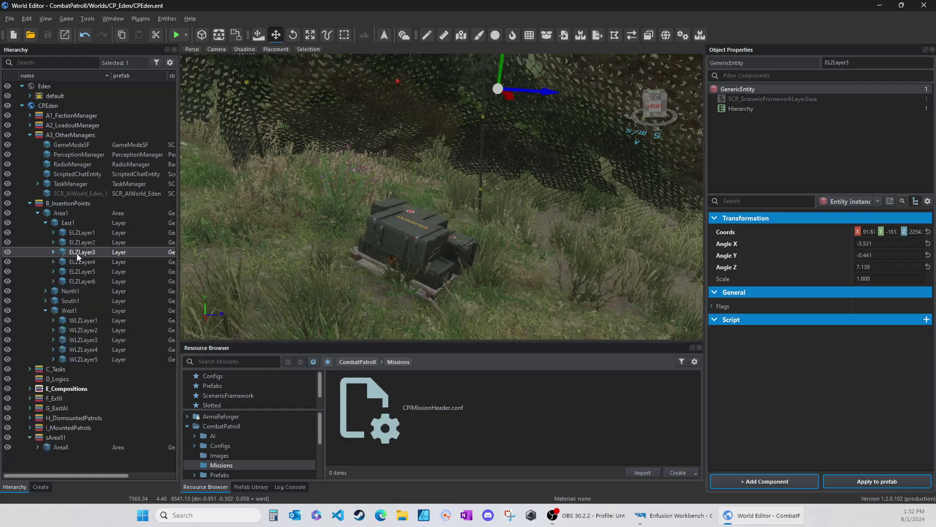
click(77, 233)
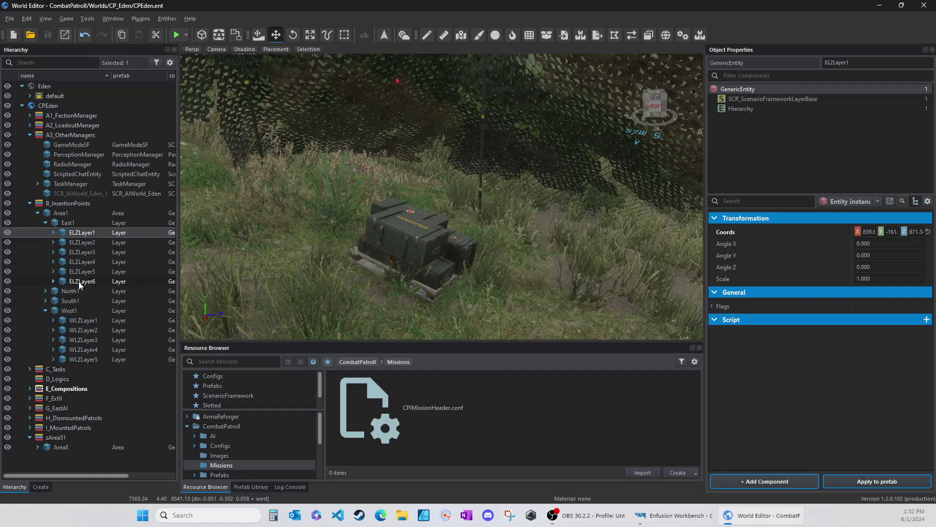
shift+click(79, 282)
Step: Enable the six ELZ layers' SCR_ScenarioFrameworkLayerBase, save the world and launch game mode
click(747, 99)
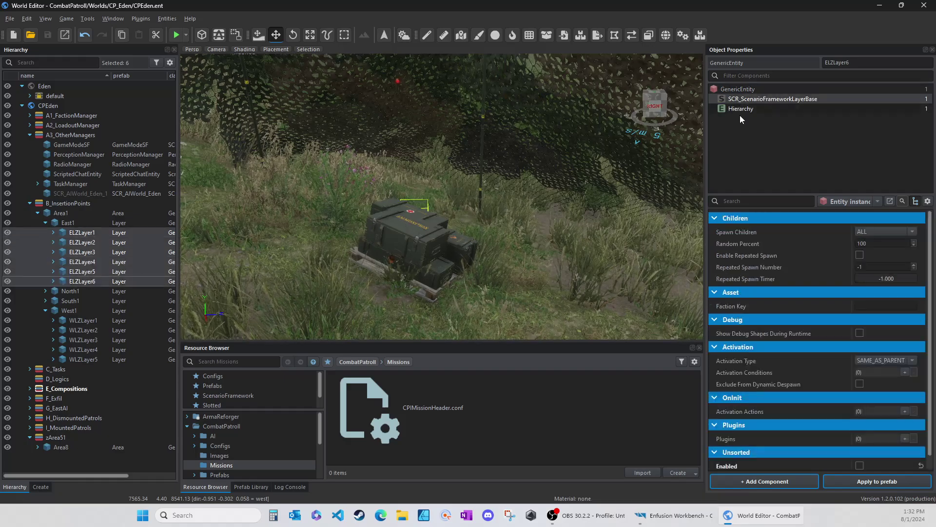
scroll(795, 431, down, 1)
click(859, 449)
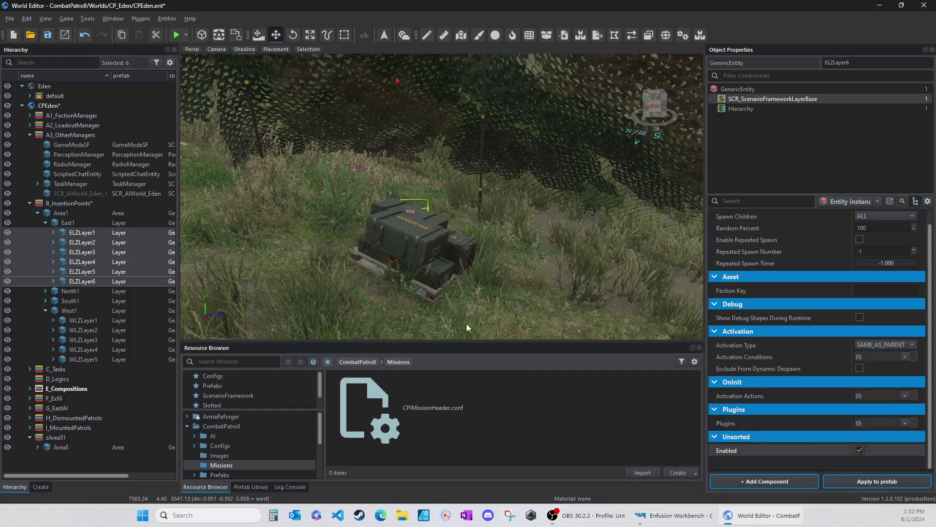
click(47, 34)
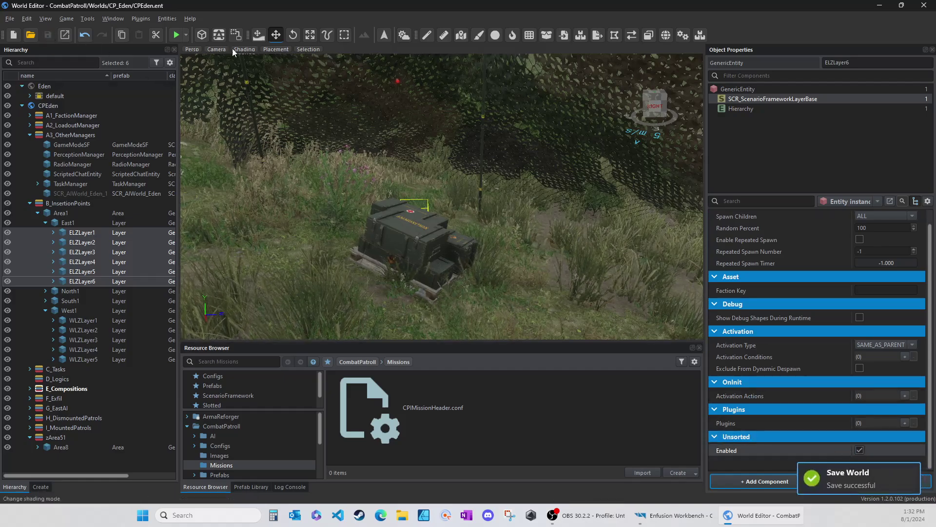
click(176, 34)
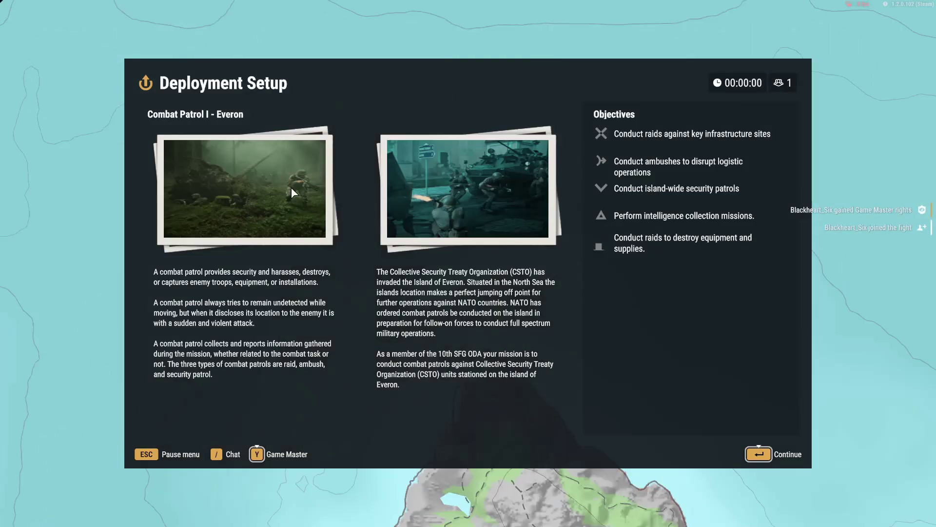
Step: Continue past the Deployment Setup briefing and deploy at US Point
click(759, 455)
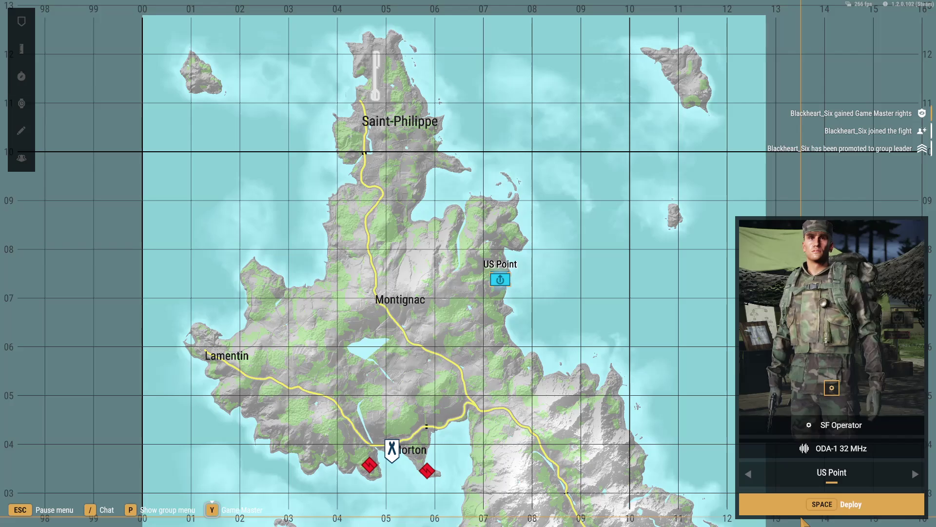
click(759, 509)
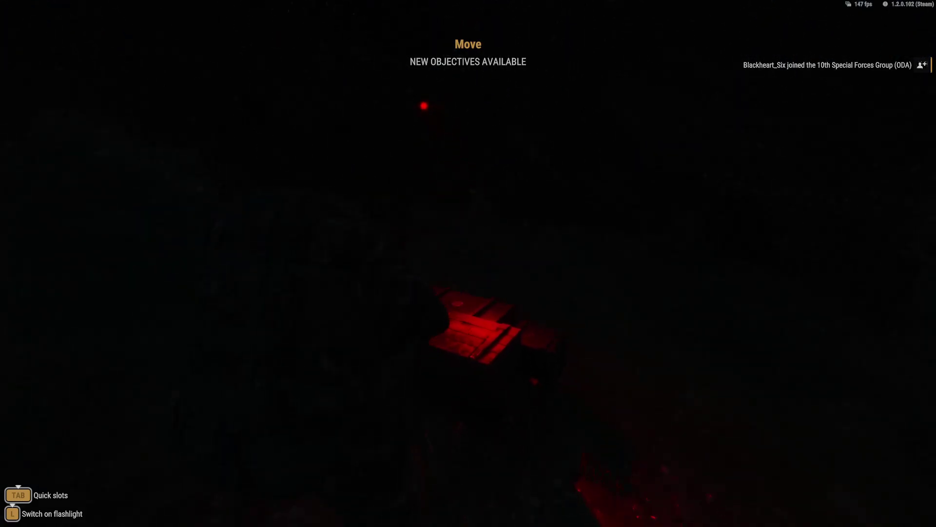
Step: Switch on the flashlight, walk to the ammunition crate and back, then exit to edit mode
key(3)
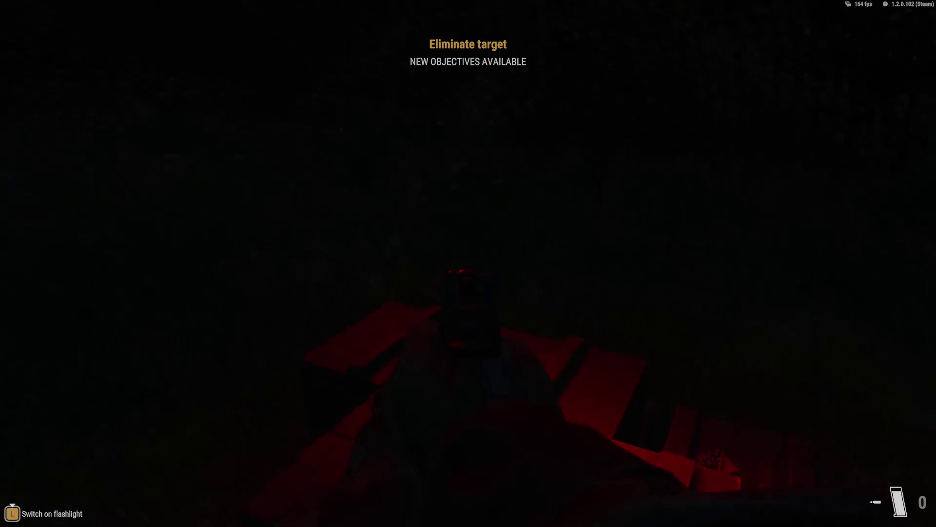
key(w)
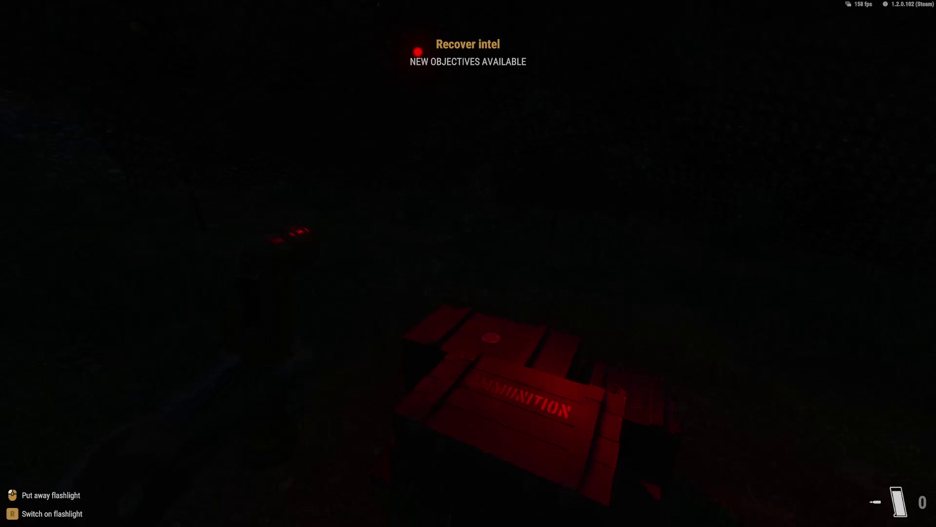
key(r)
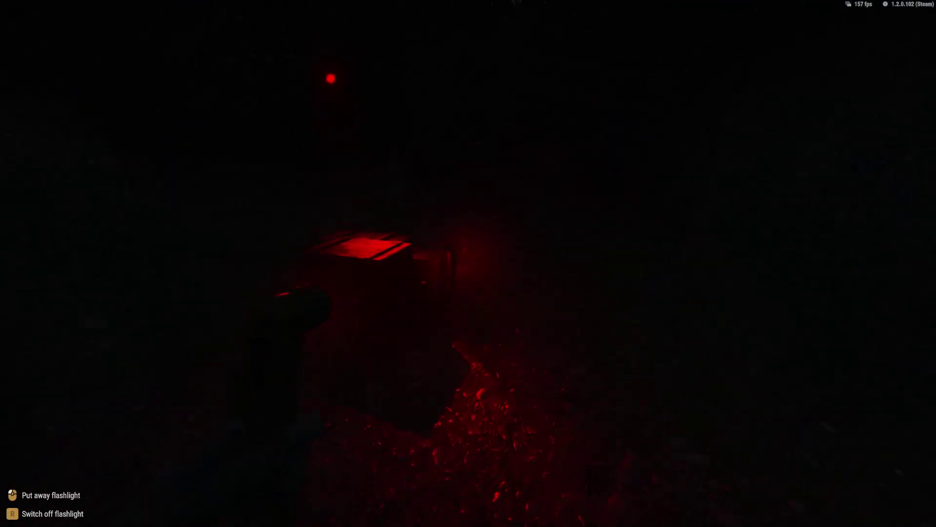
key(w)
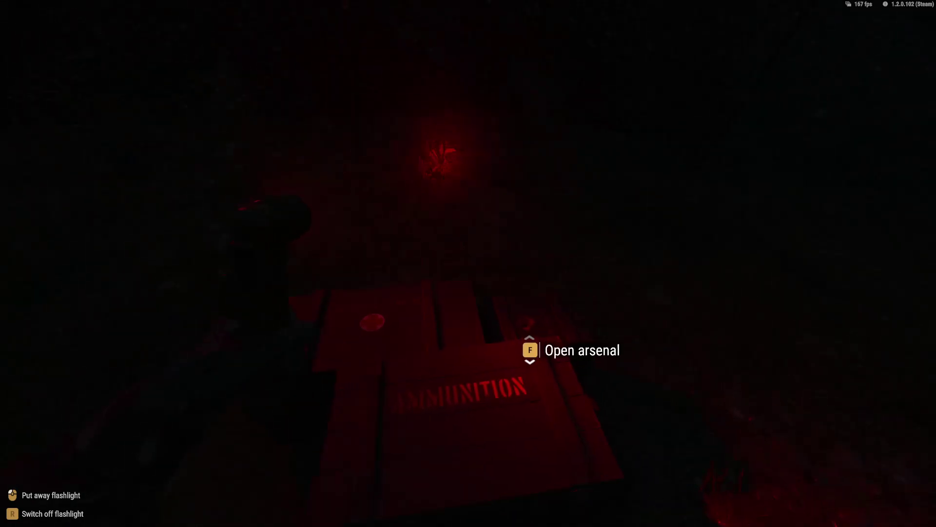
key(s)
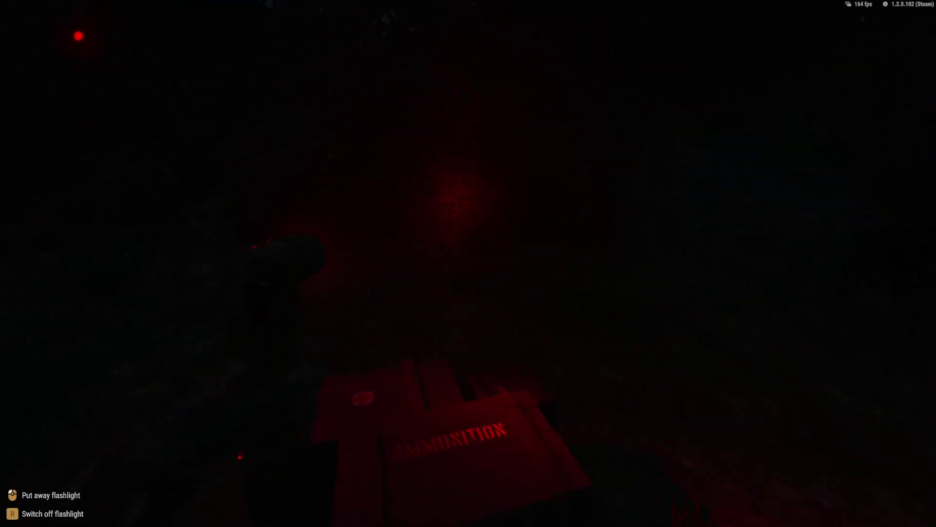
key(s)
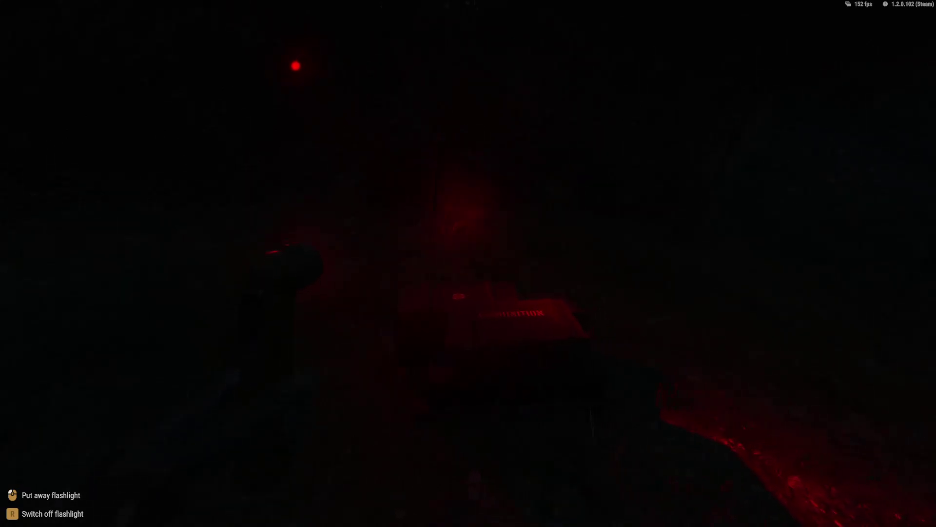
key(Escape)
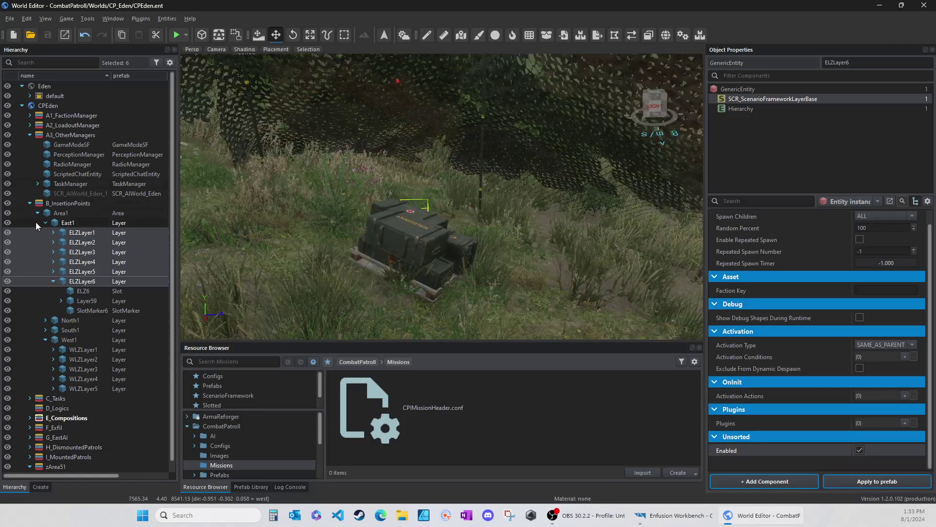
Step: Collapse East1 and West1, then expand C_Tasks and inspect the TasksEast1 area
click(45, 223)
click(46, 251)
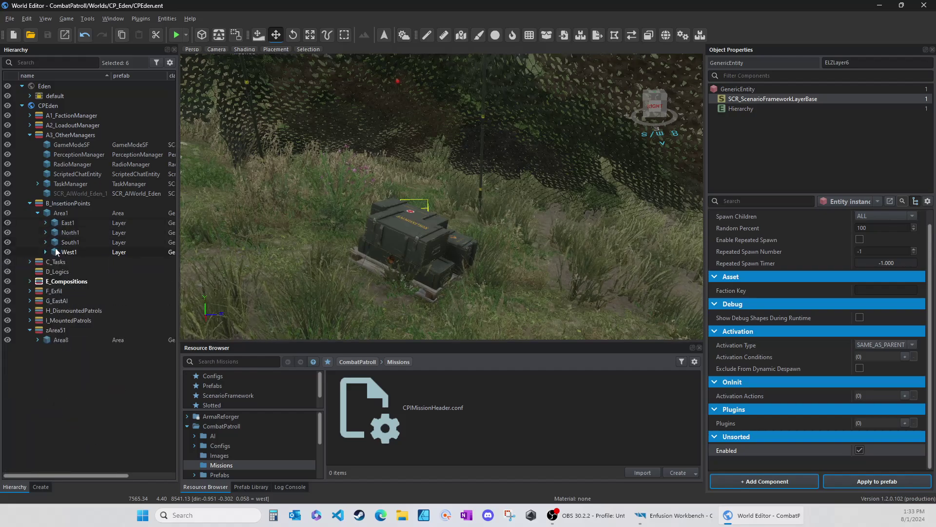
click(66, 223)
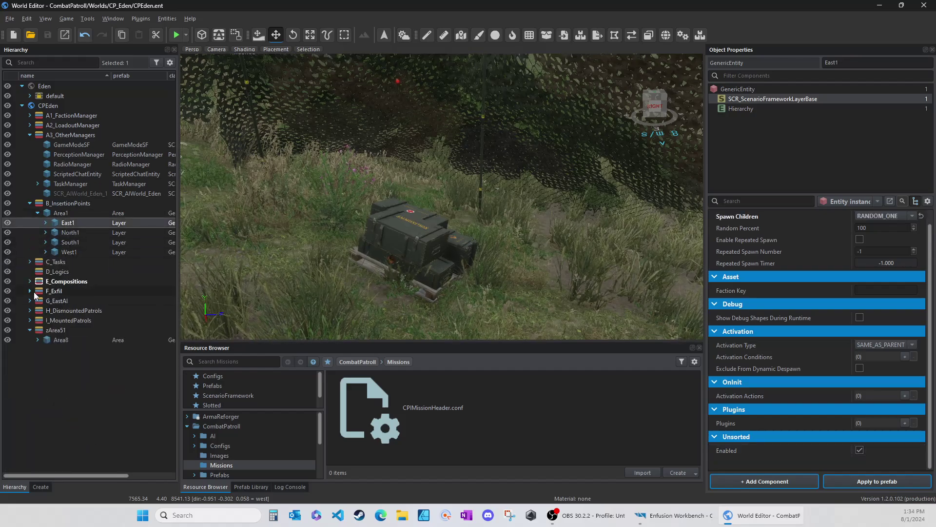
click(30, 261)
click(62, 271)
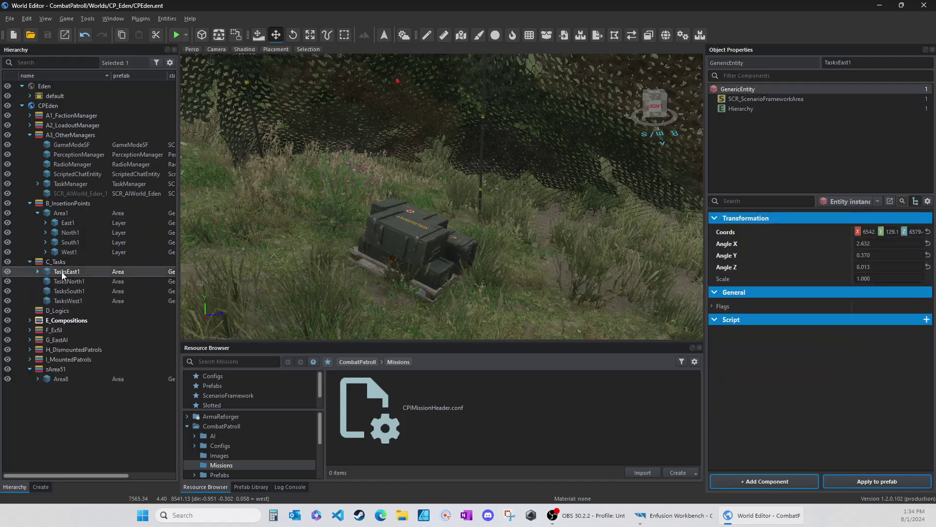
Step: Collapse the G_EastAI and zArea51 layers and minimize World Editor
click(39, 341)
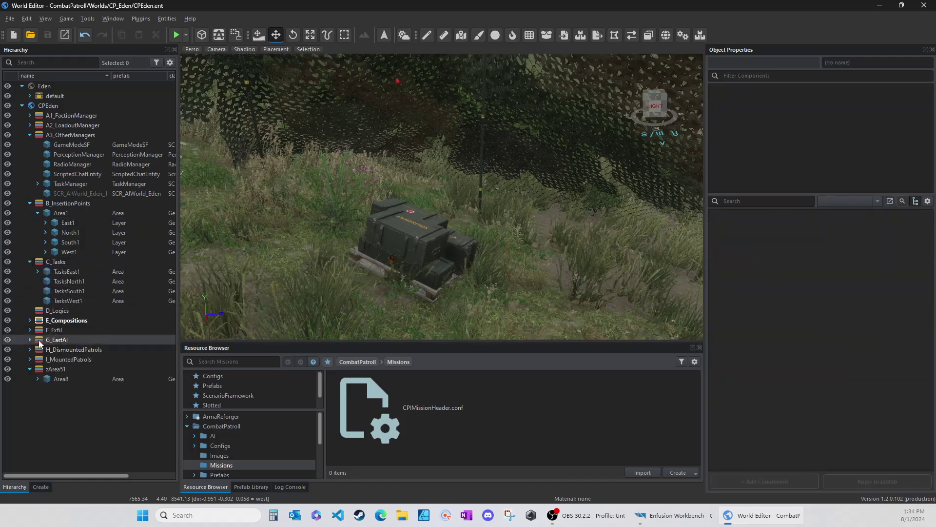
click(28, 338)
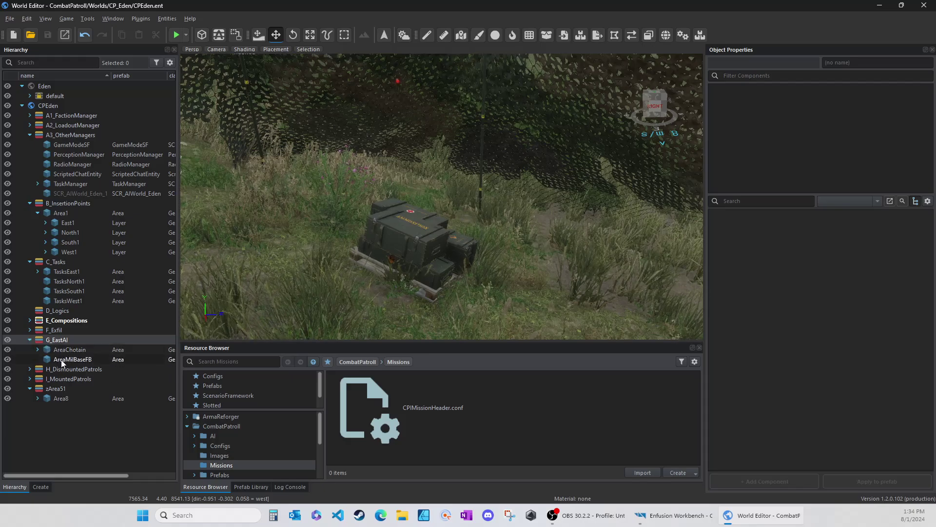
click(29, 339)
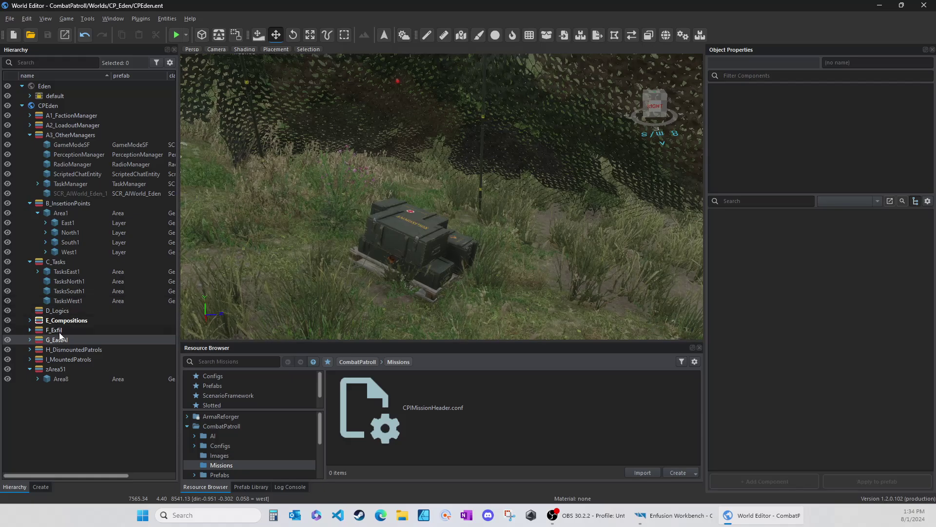
click(29, 369)
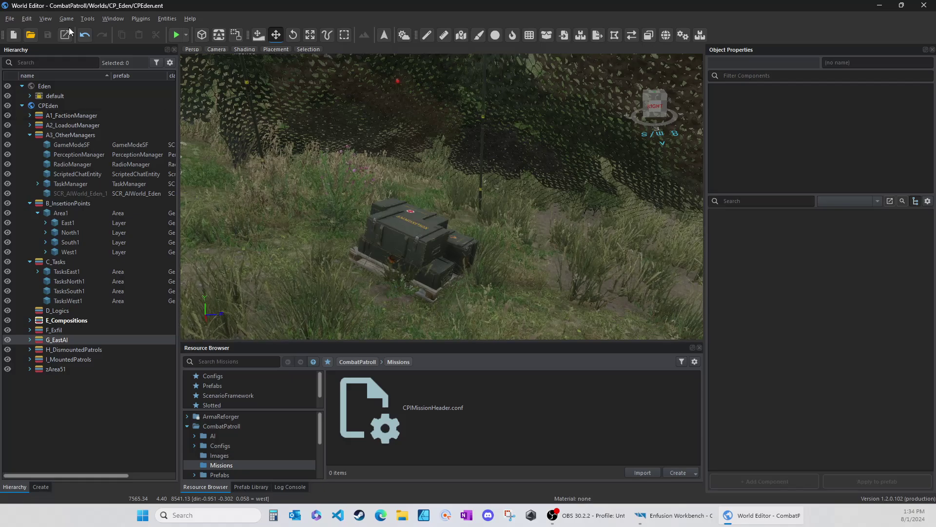
click(880, 6)
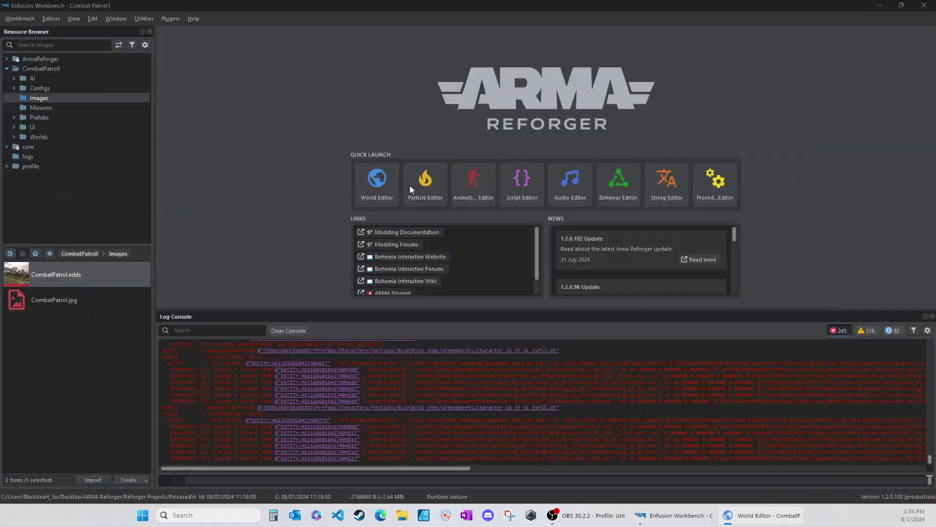
Step: Start Publish to Workshop for Combat Patrol I, nudge the form up-left, and browse for its working directory
click(17, 19)
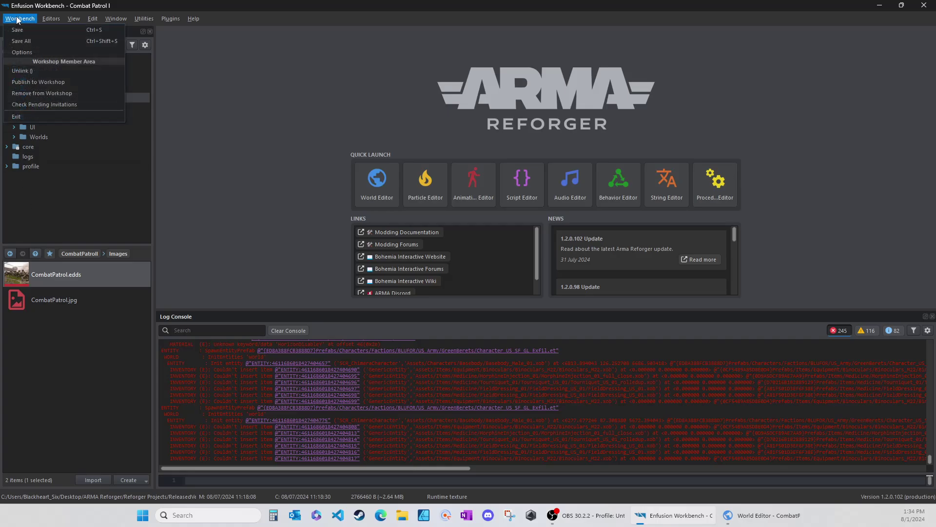
click(25, 84)
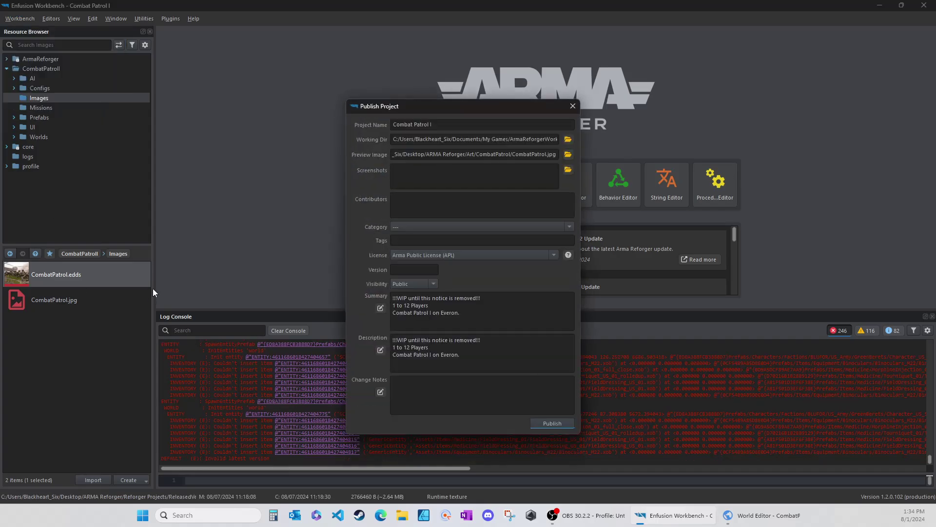
drag(442, 106, 418, 93)
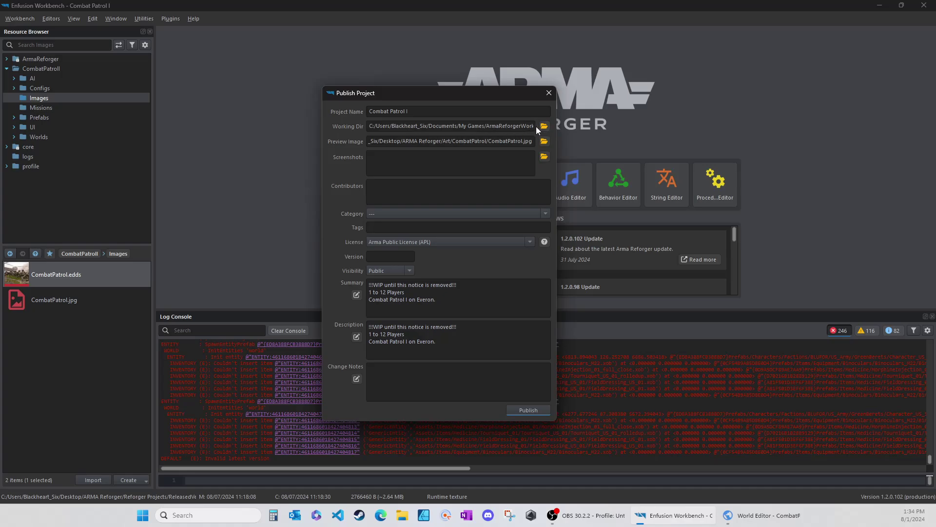
click(526, 125)
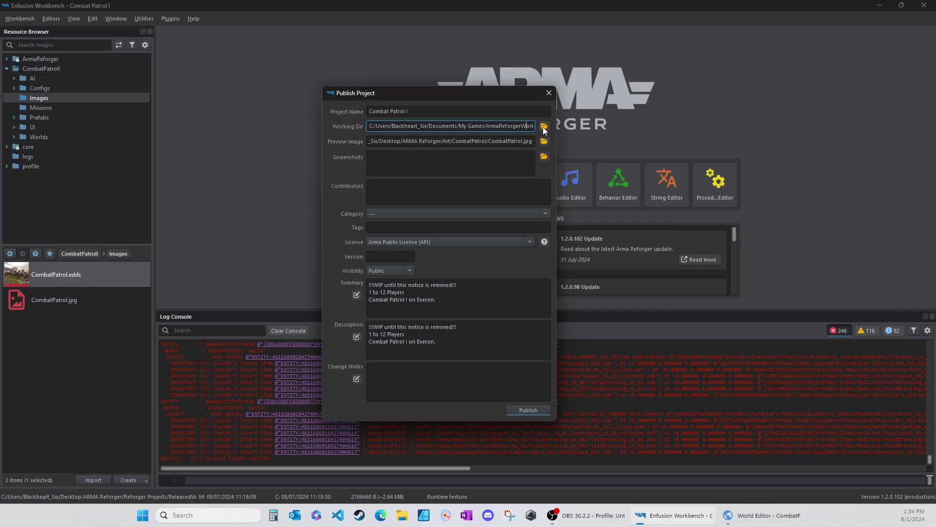
click(544, 128)
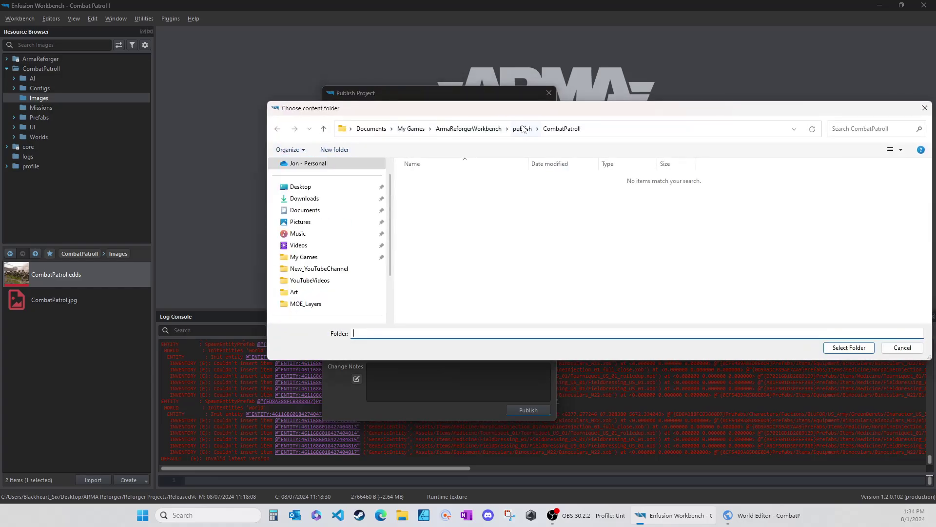
Step: Navigate to Desktop > ARMA Reforger > Reforger Projects > ReleasedVersion > Combat Patrol I as the working directory
click(322, 187)
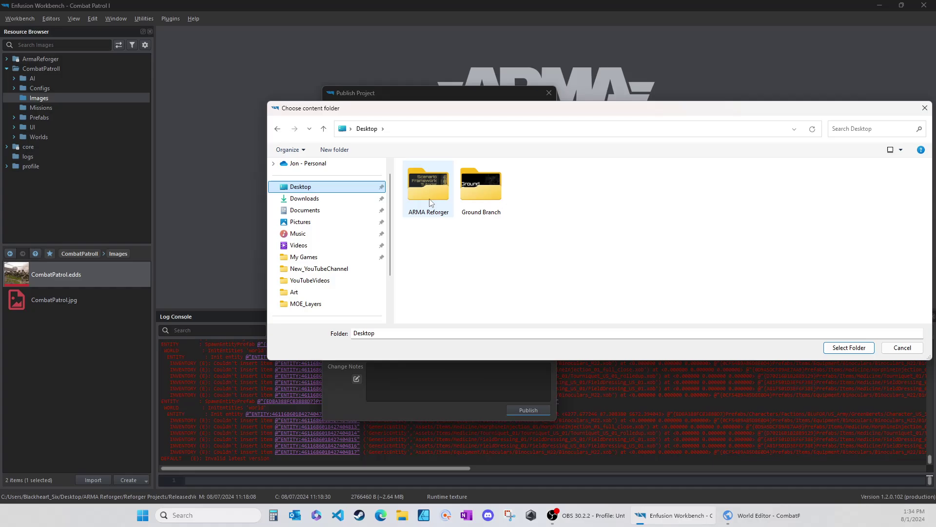
double_click(430, 198)
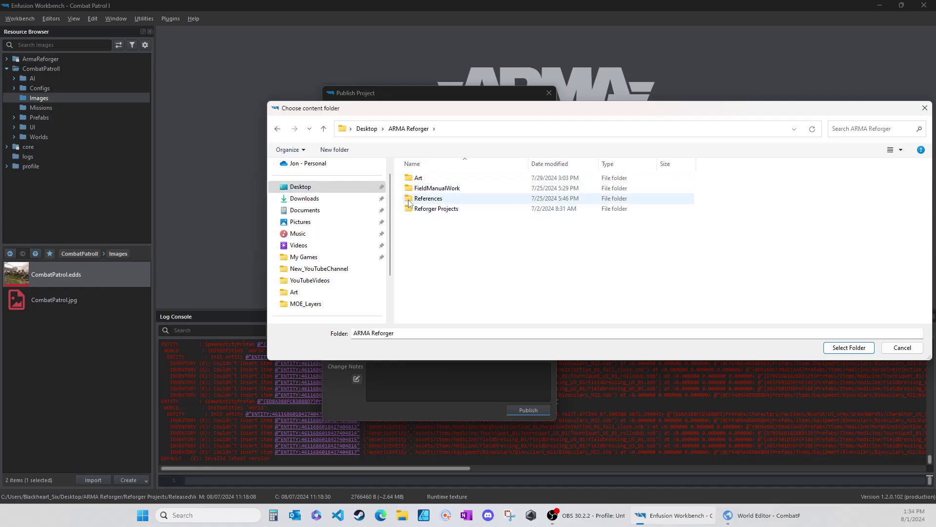
double_click(410, 208)
click(411, 180)
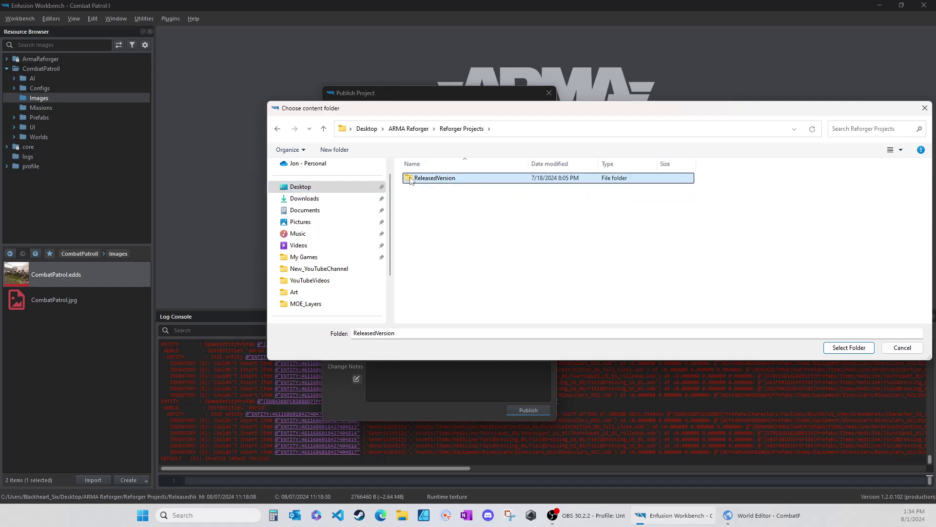
double_click(411, 179)
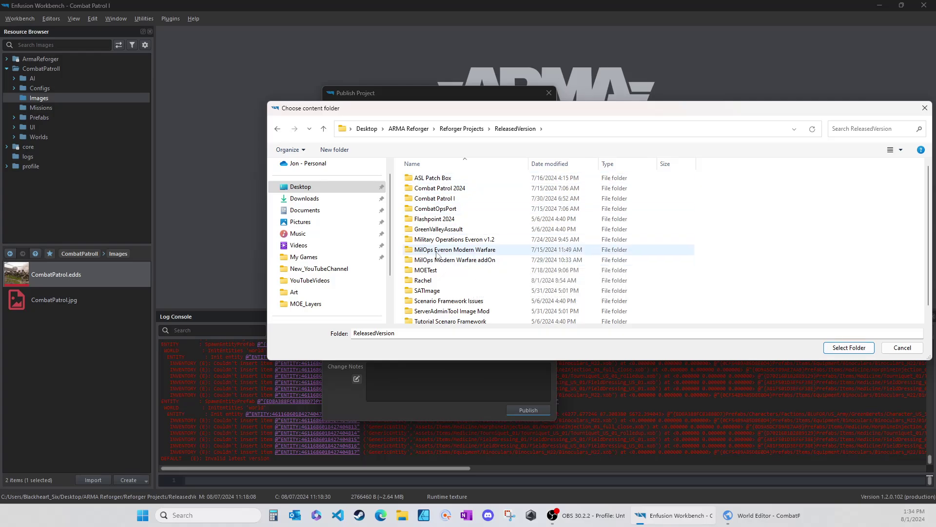
click(422, 209)
double_click(429, 199)
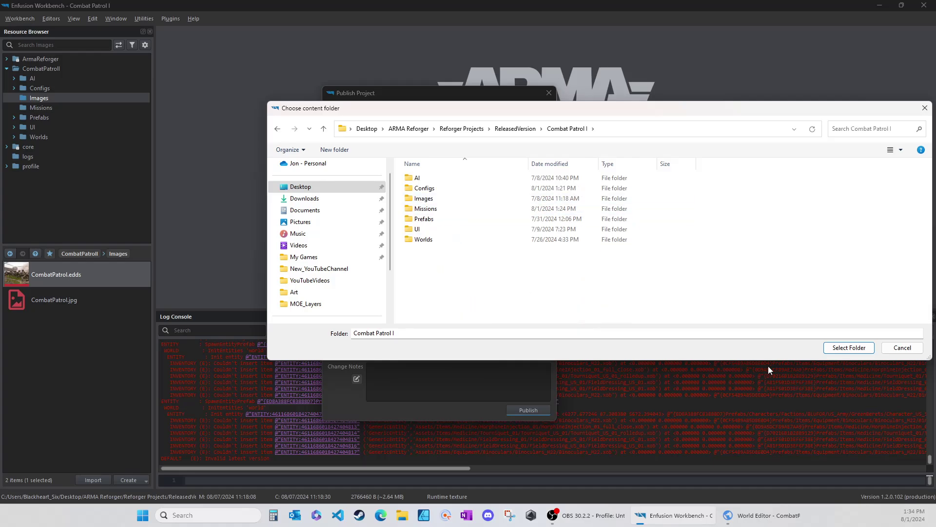
click(848, 348)
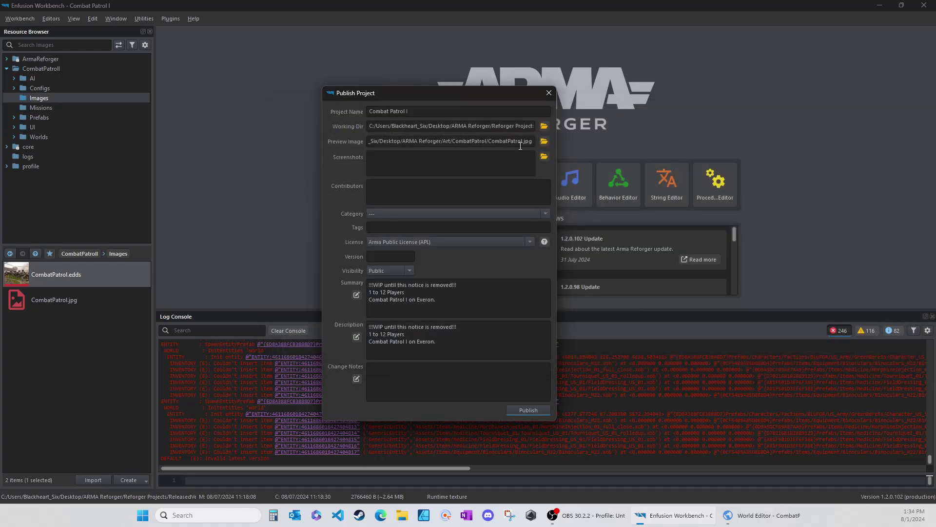
click(505, 126)
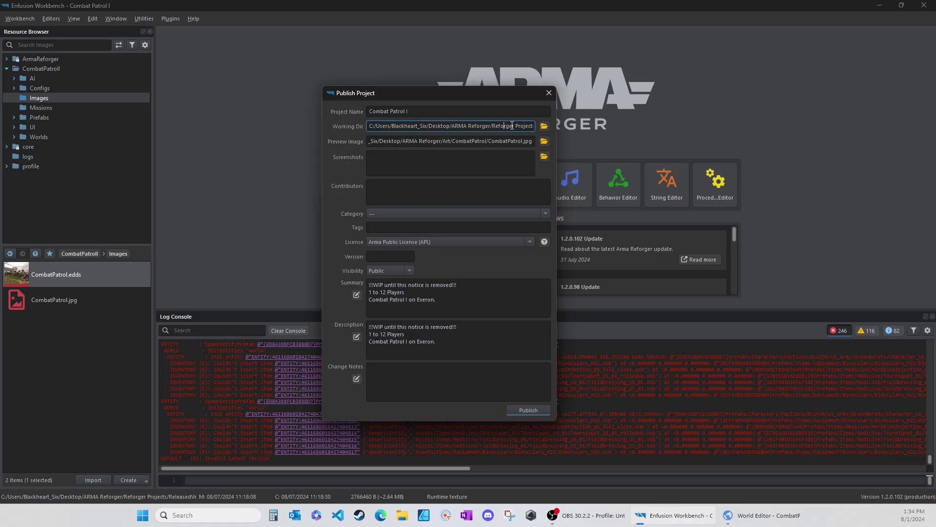
click(381, 159)
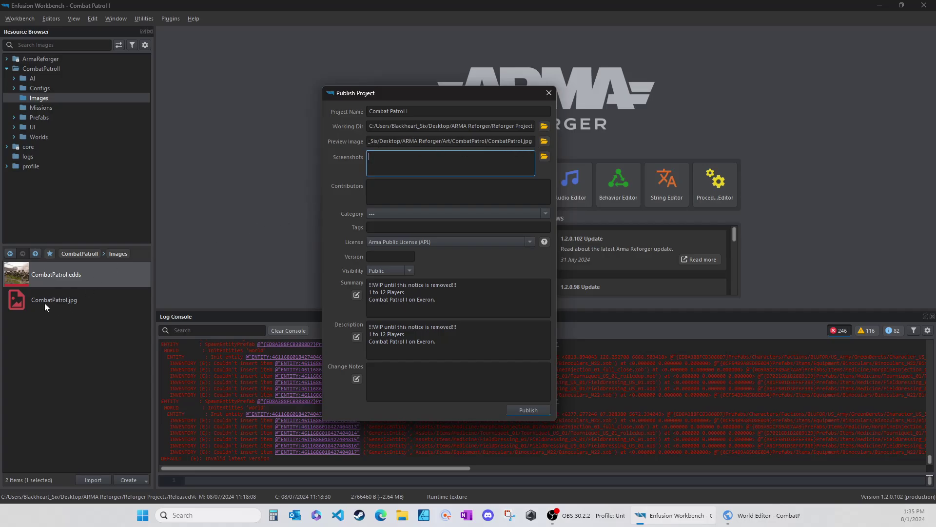
Step: Pick CombatPatrol.jpg from ReleasedVersion/Combat Patrol I/Images as the preview image
click(544, 142)
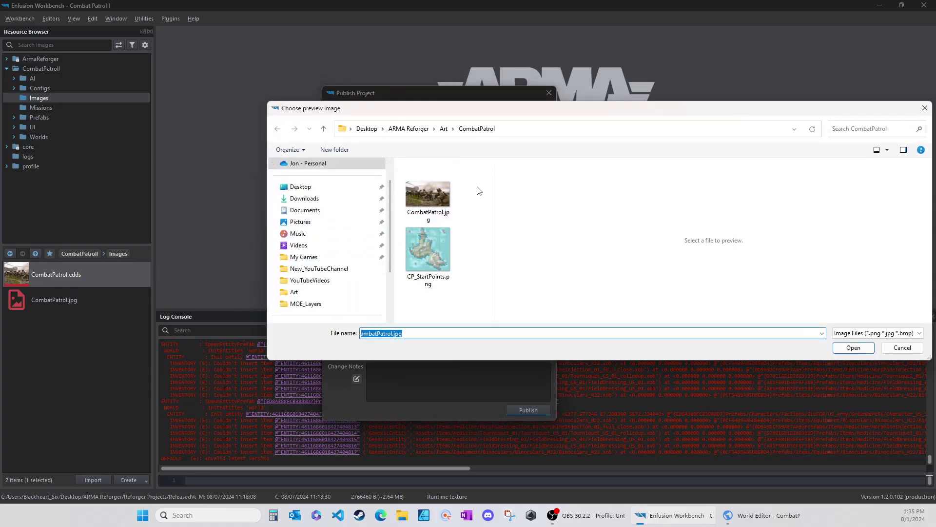
click(292, 186)
click(444, 202)
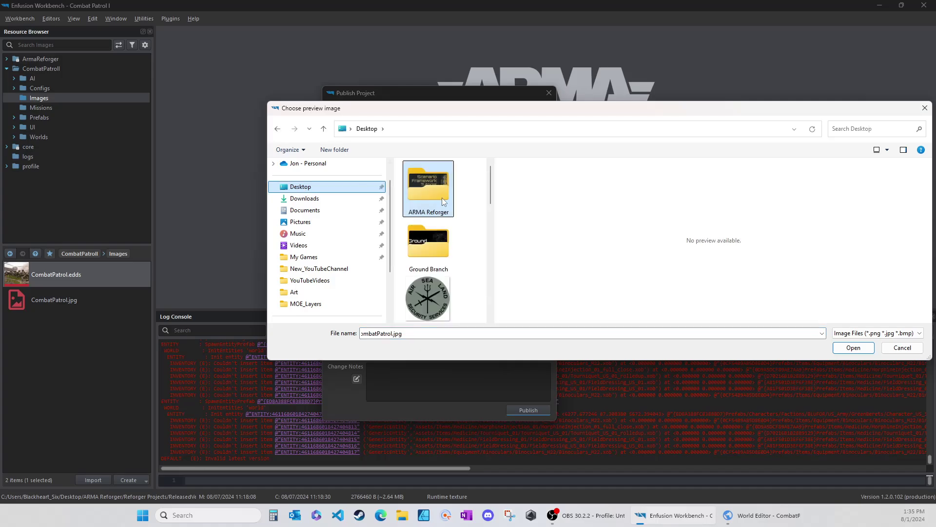
double_click(429, 191)
double_click(423, 209)
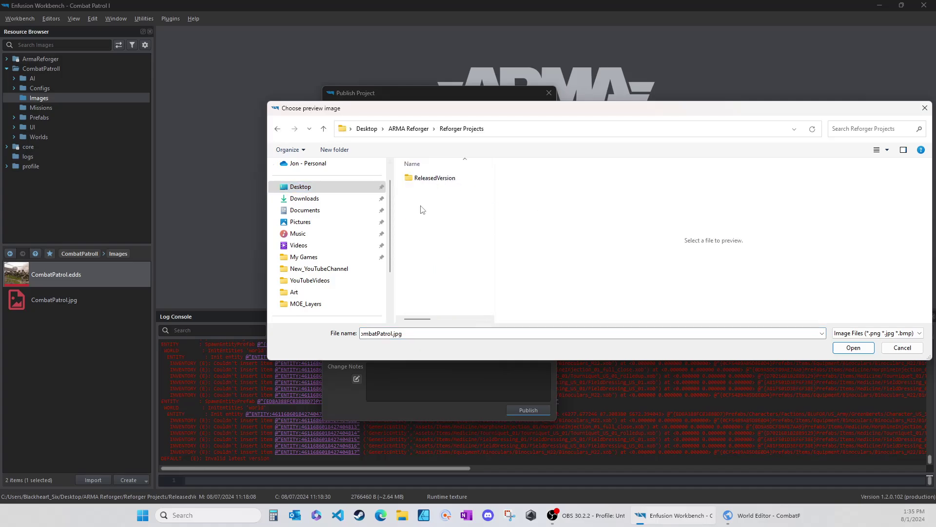
double_click(433, 178)
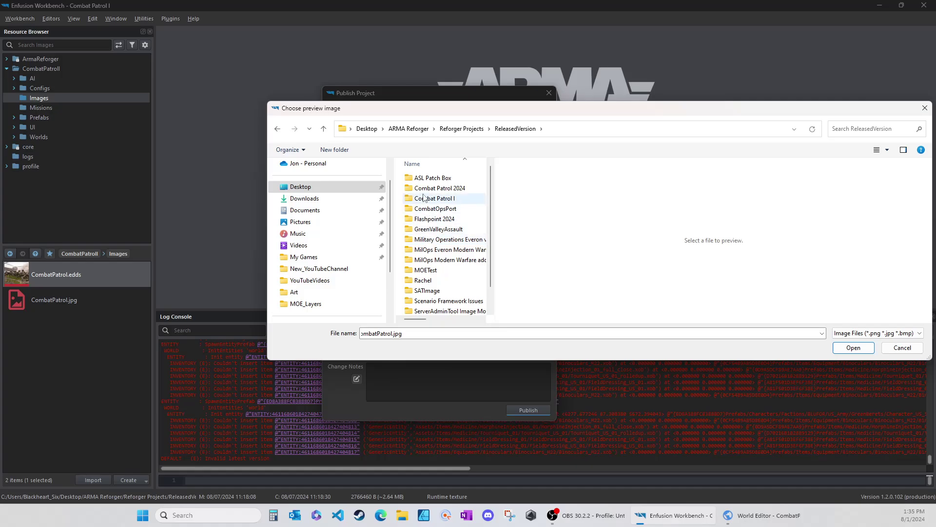
double_click(422, 199)
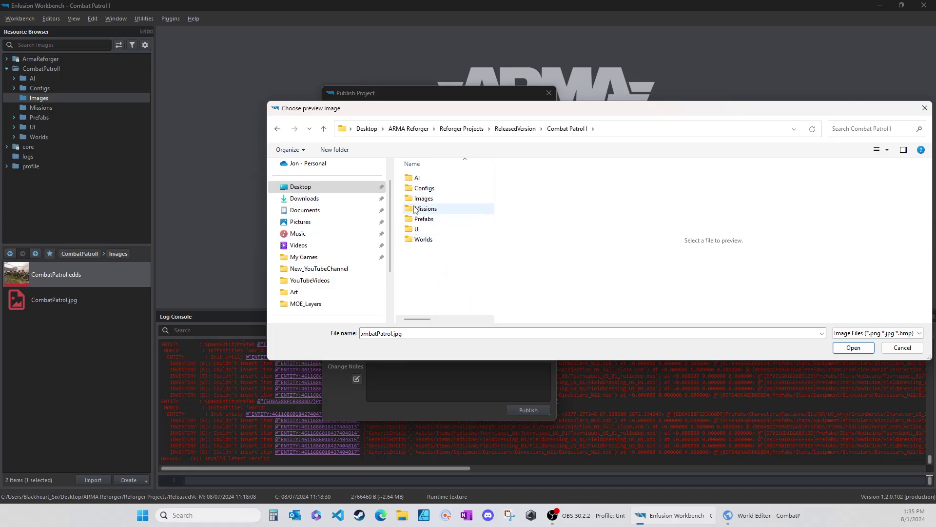
double_click(412, 198)
click(418, 194)
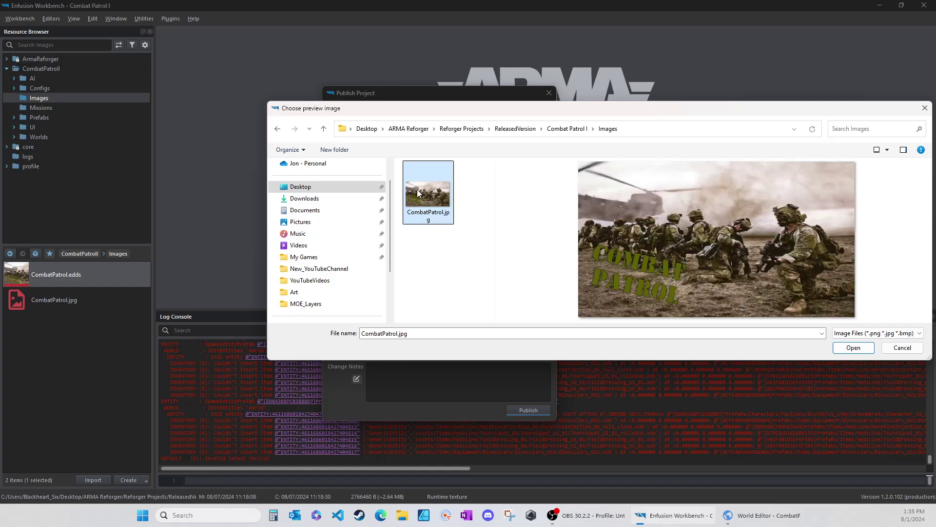
Step: Confirm CombatPatrol.jpg as the preview, then check the Screenshots and Contributors fields
click(853, 347)
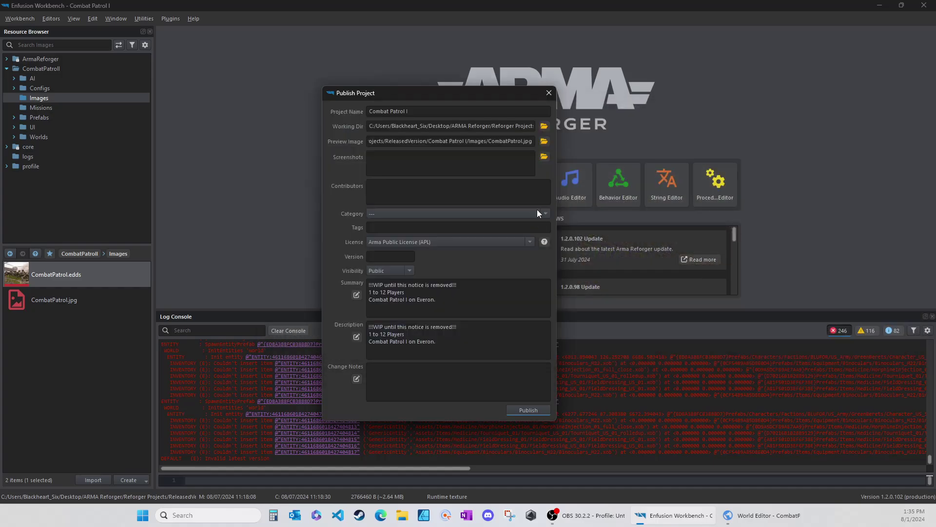
click(383, 159)
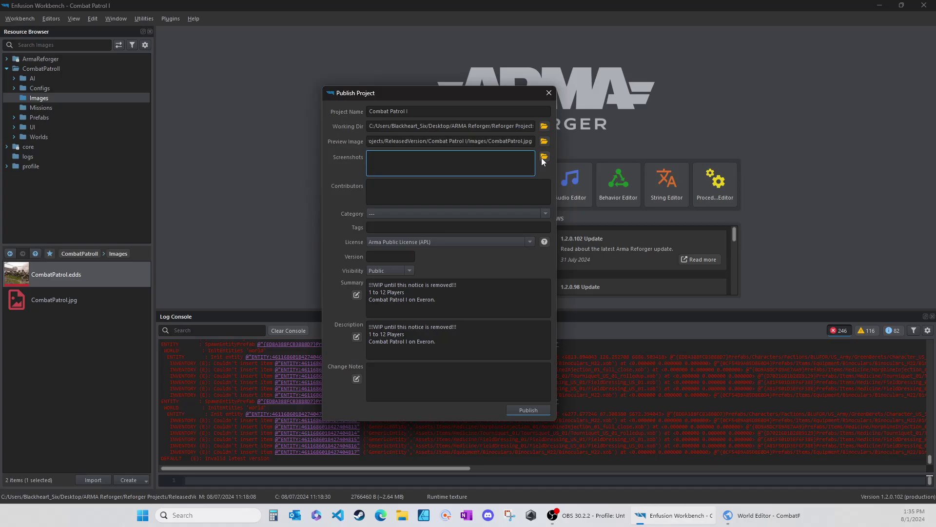
click(377, 188)
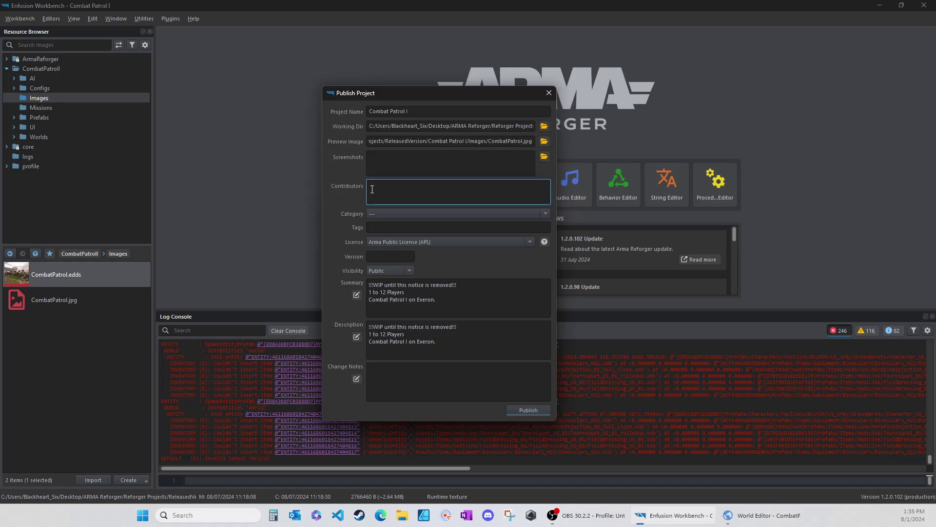
mouse_move(337, 186)
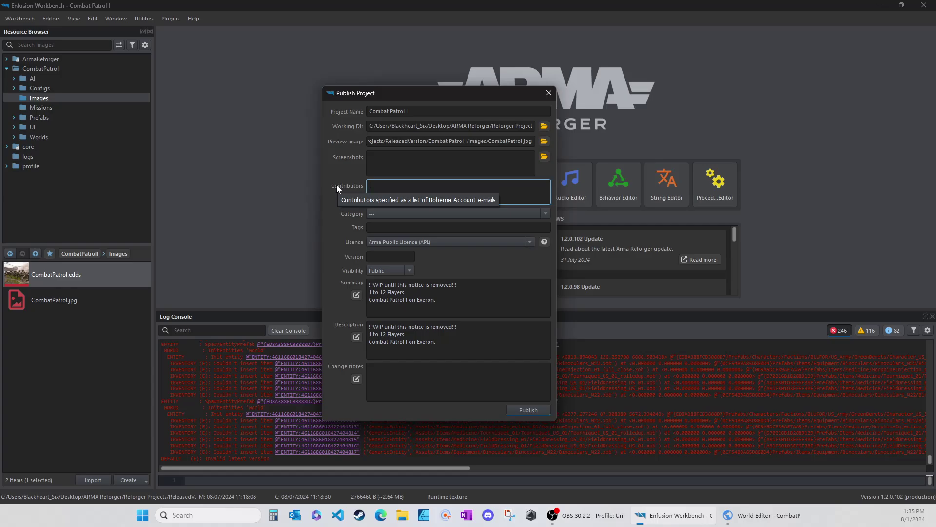
click(375, 212)
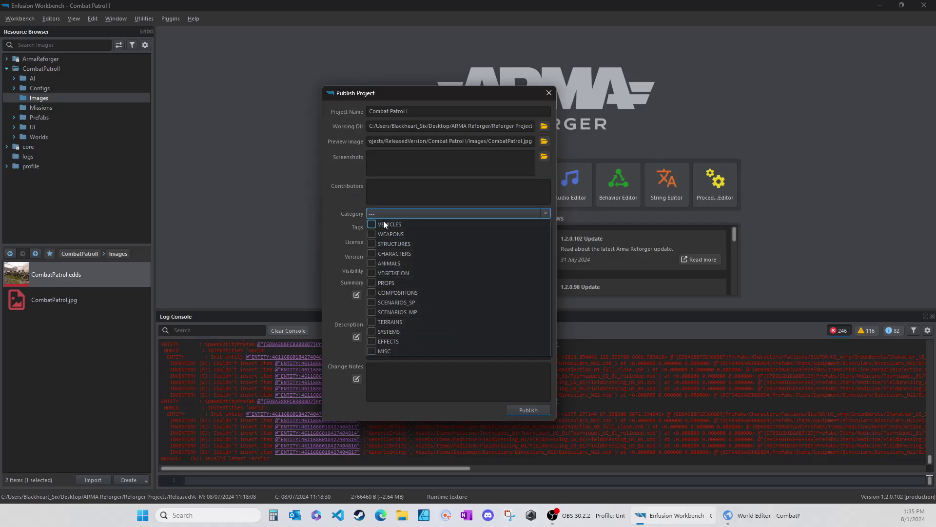
click(373, 303)
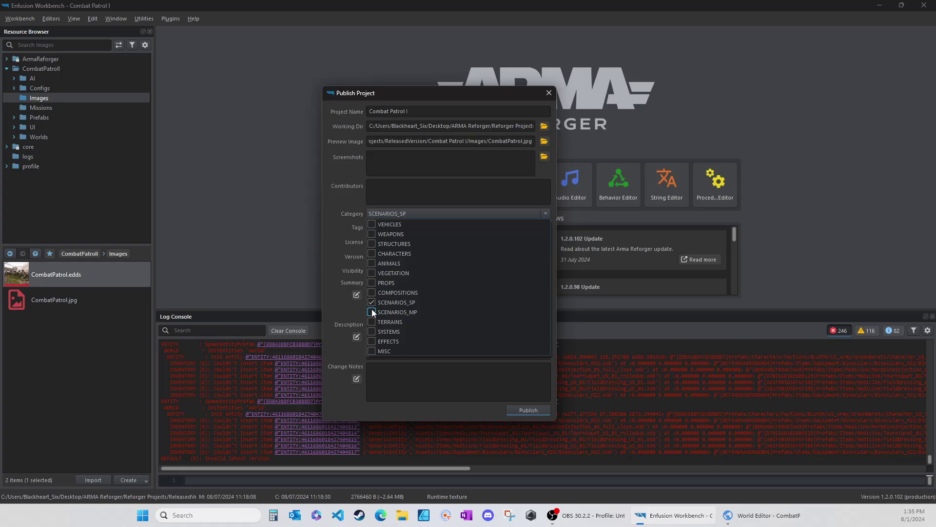
click(372, 312)
click(401, 198)
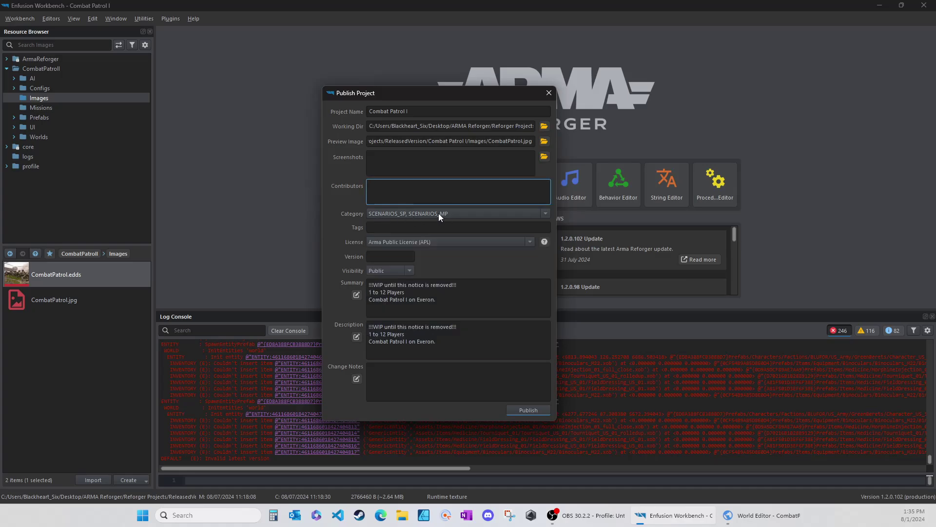
click(392, 225)
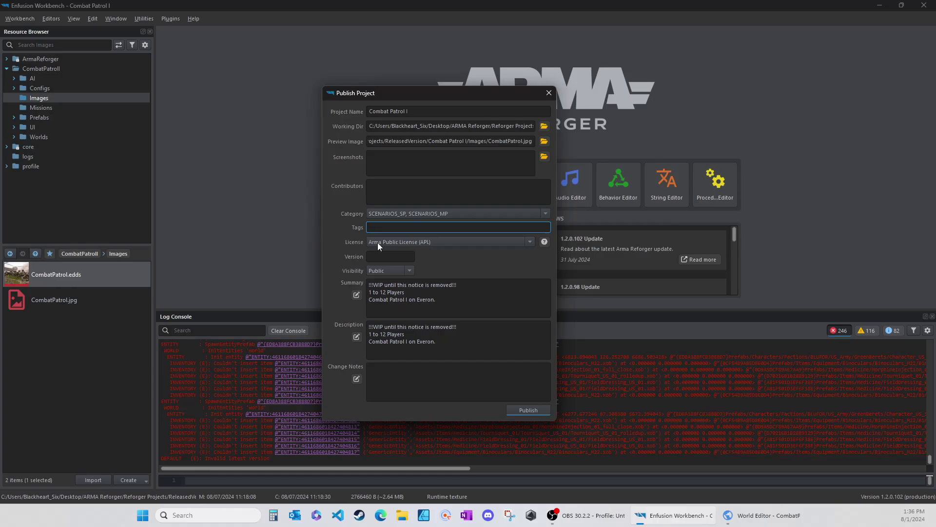
click(411, 240)
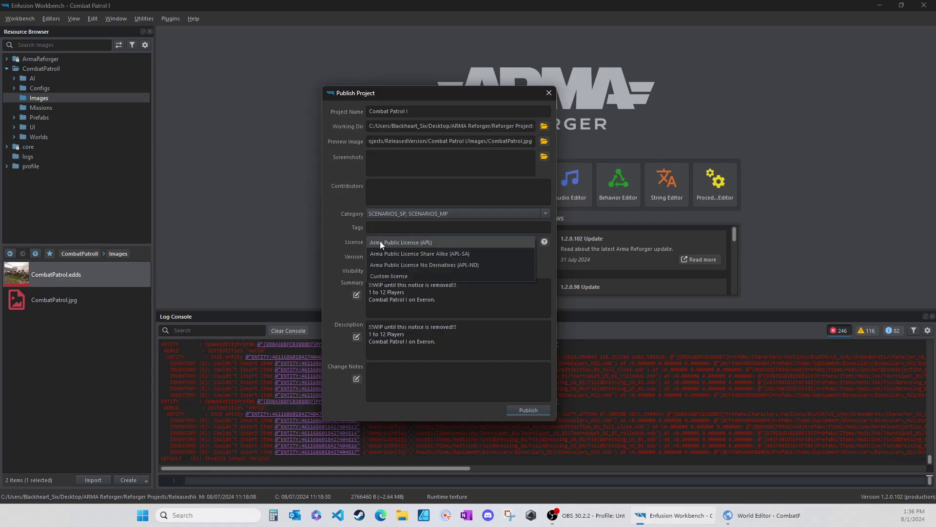
click(399, 244)
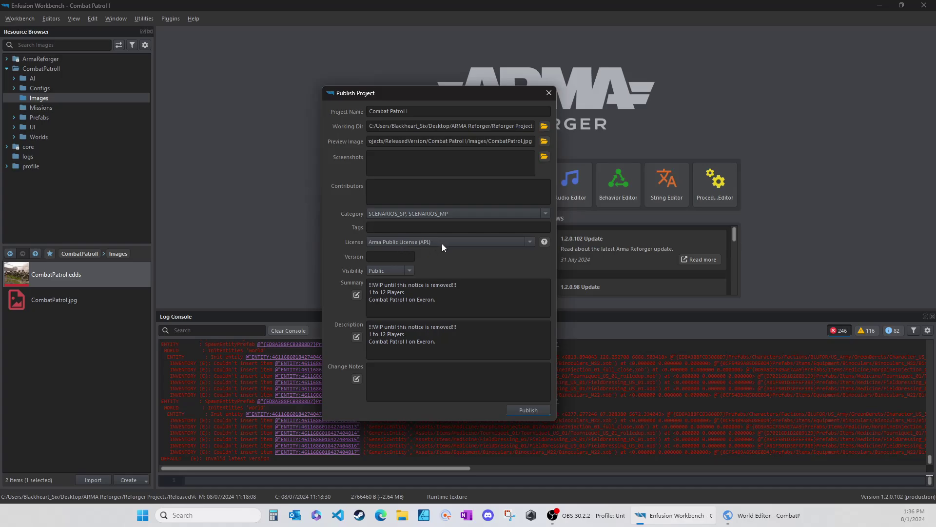
click(544, 242)
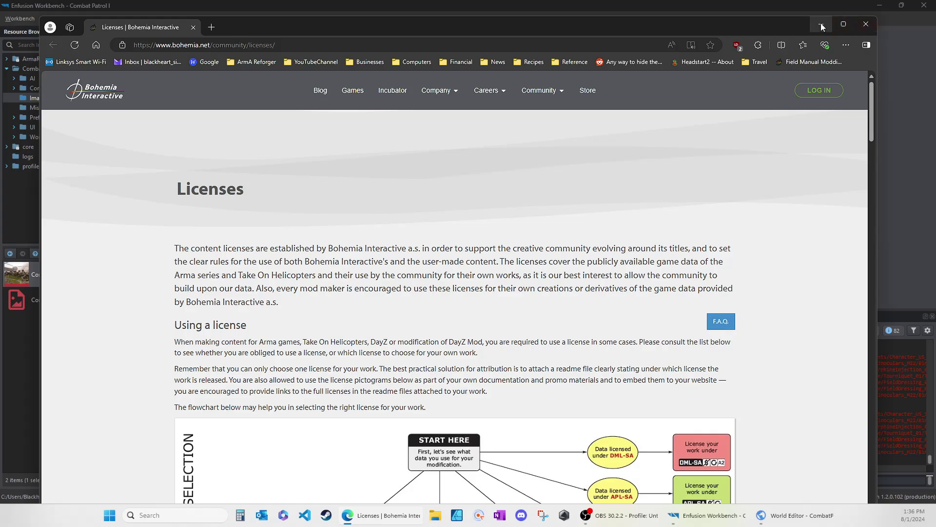
click(868, 28)
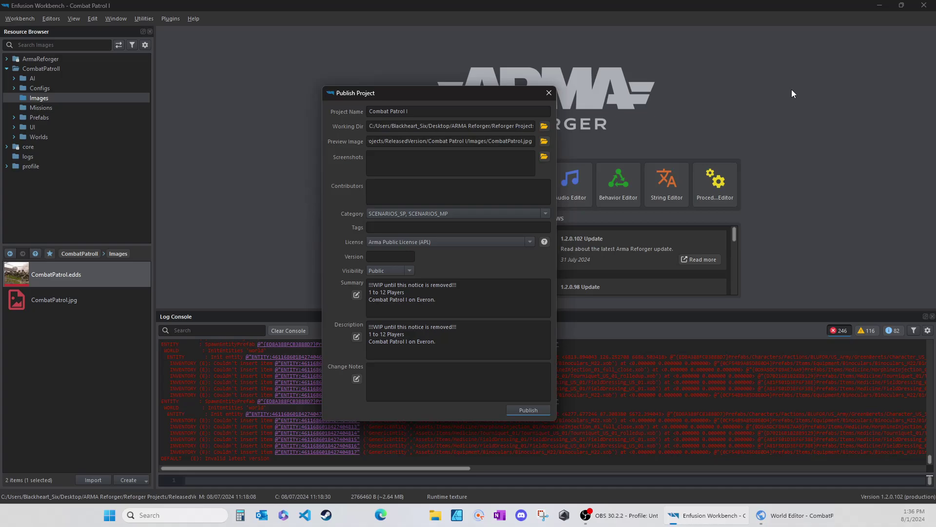
Step: Enter version 0.0.1 and touch up the Description and Summary text
click(394, 256)
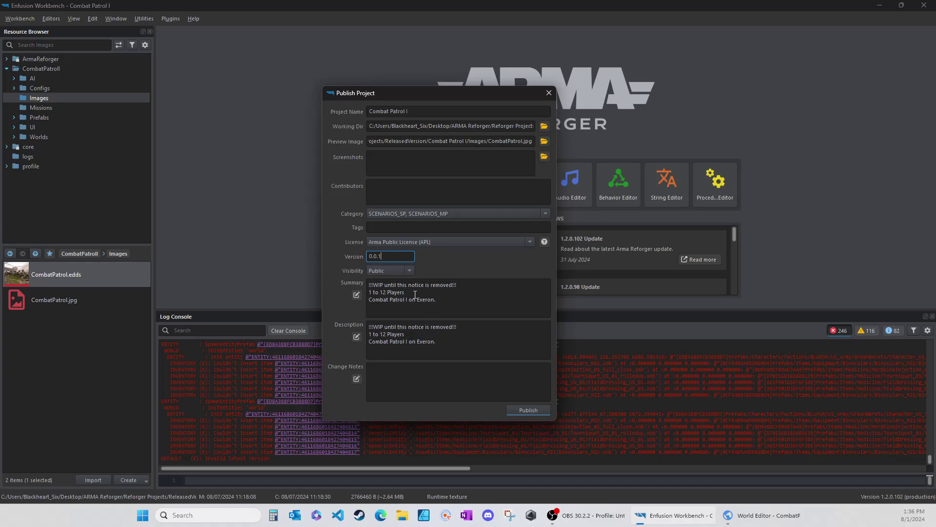
double_click(413, 341)
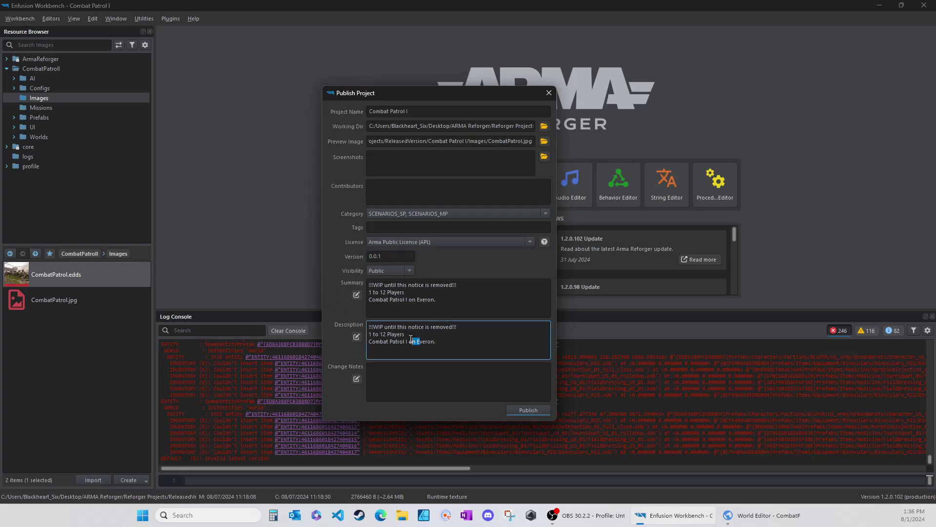
click(392, 312)
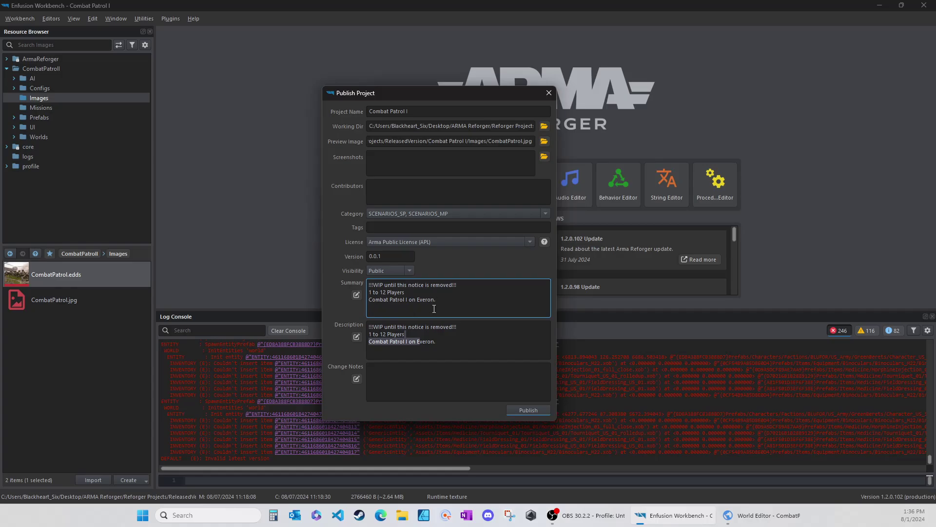
Step: Change the project's Visibility from Public to Unlisted
click(410, 270)
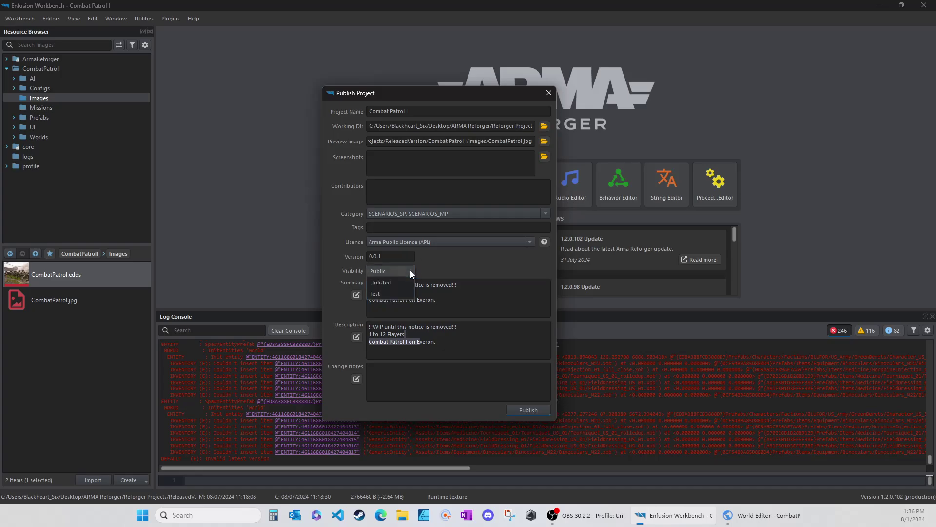
click(378, 270)
click(375, 271)
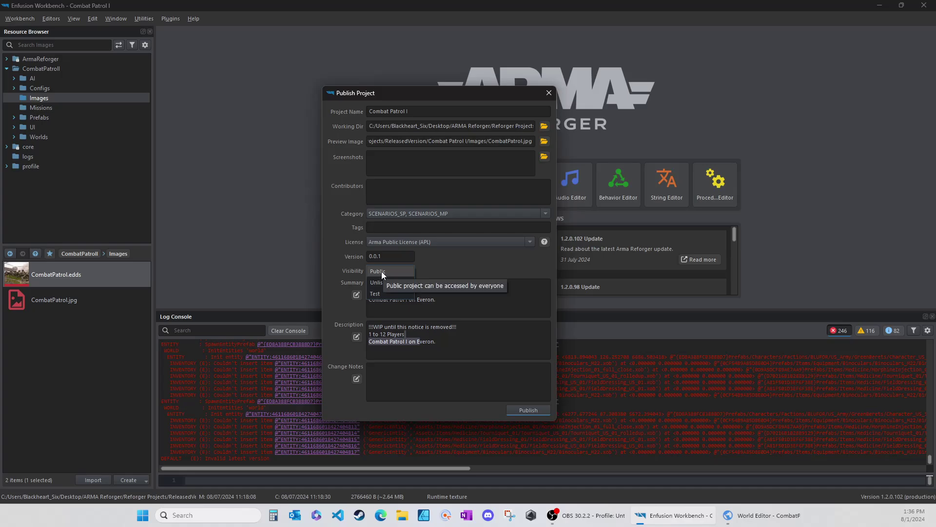
click(380, 271)
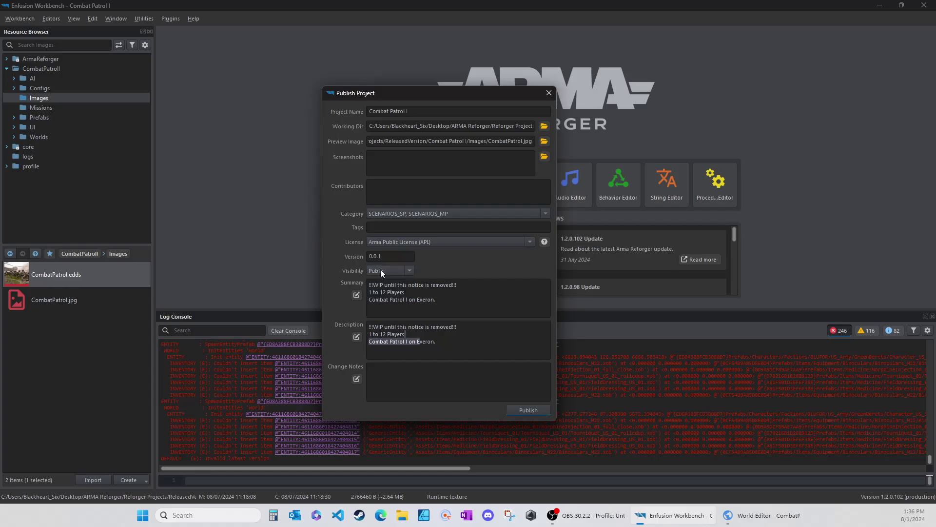
click(380, 270)
click(382, 282)
click(382, 369)
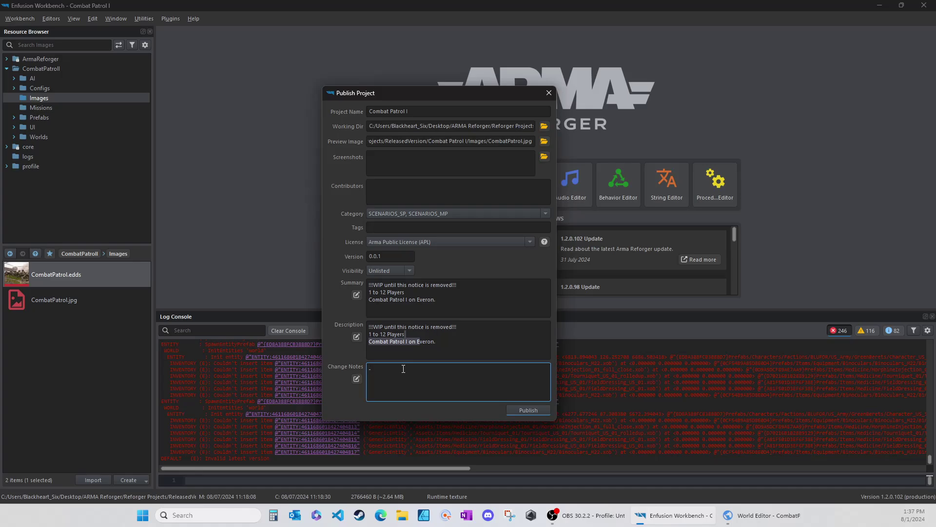
Step: Write '- change note' in Change Notes and review it in the Edit Change Notes editor
text(- change notes.)
click(357, 379)
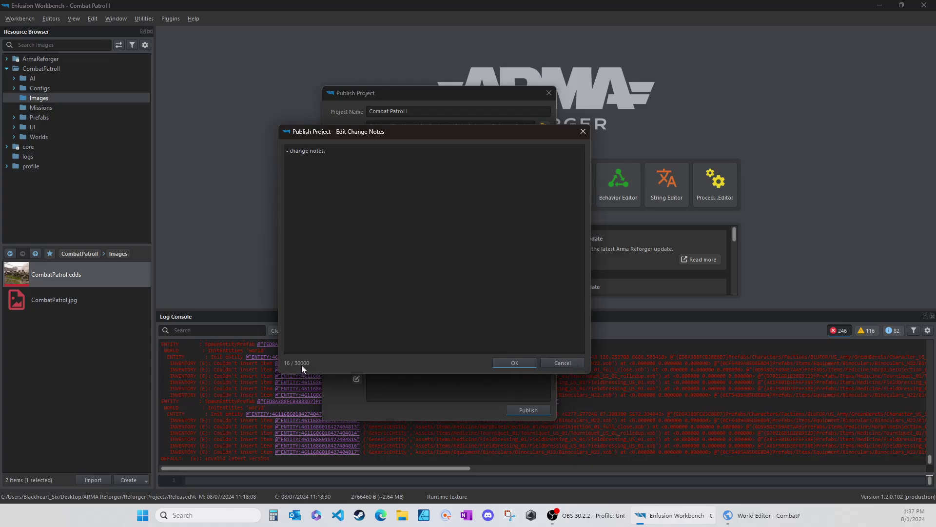
click(564, 363)
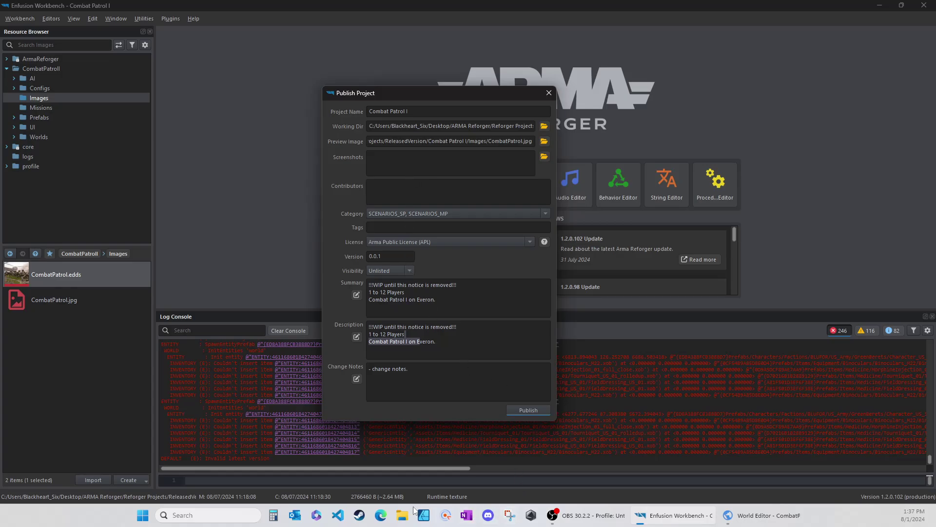
Step: Search the web in a new Edge window for 'arma reforger publishing'
click(381, 515)
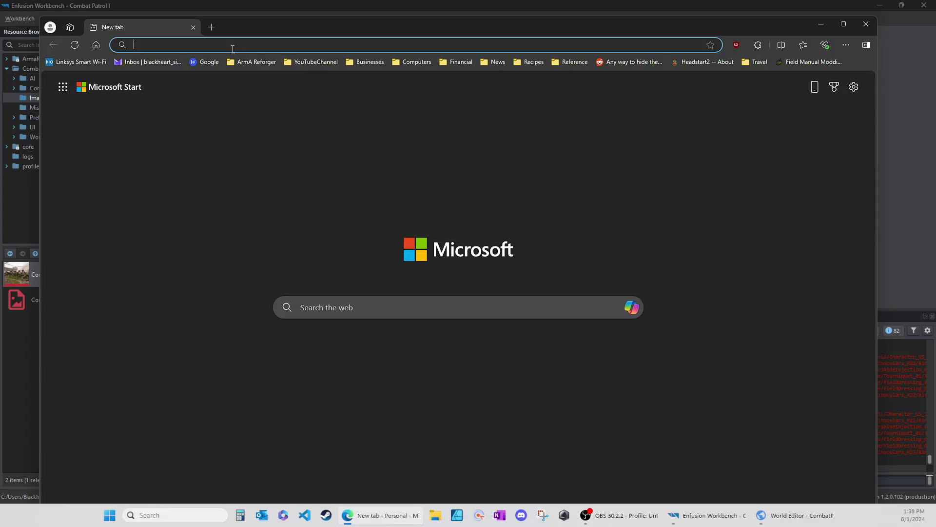
text(arma re)
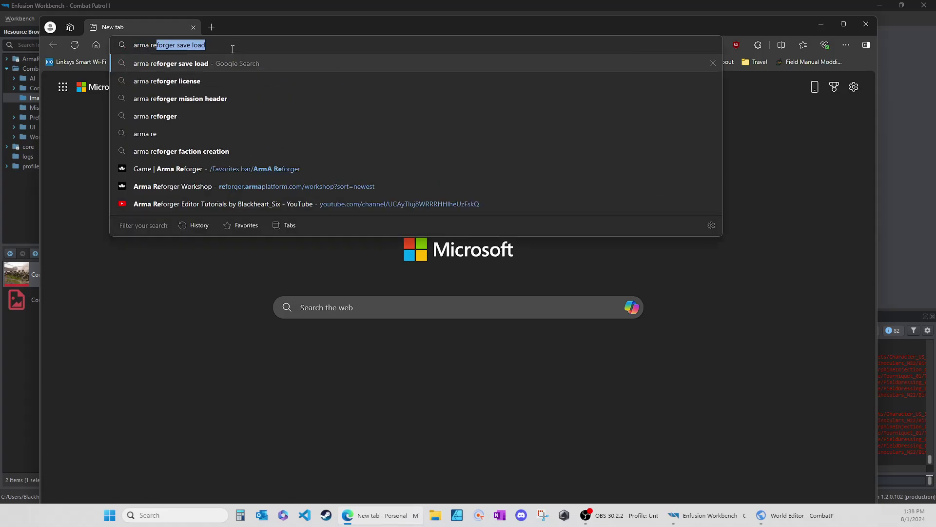
text(forger )
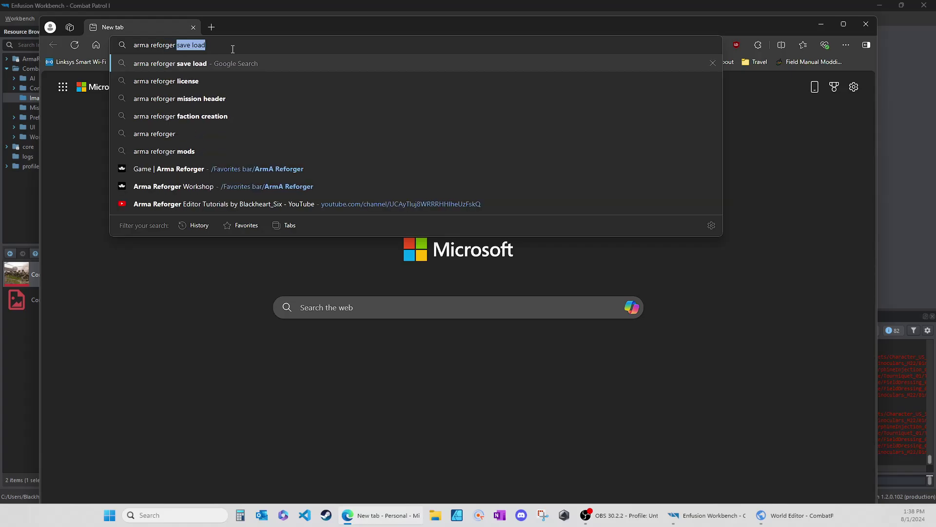
text(publish)
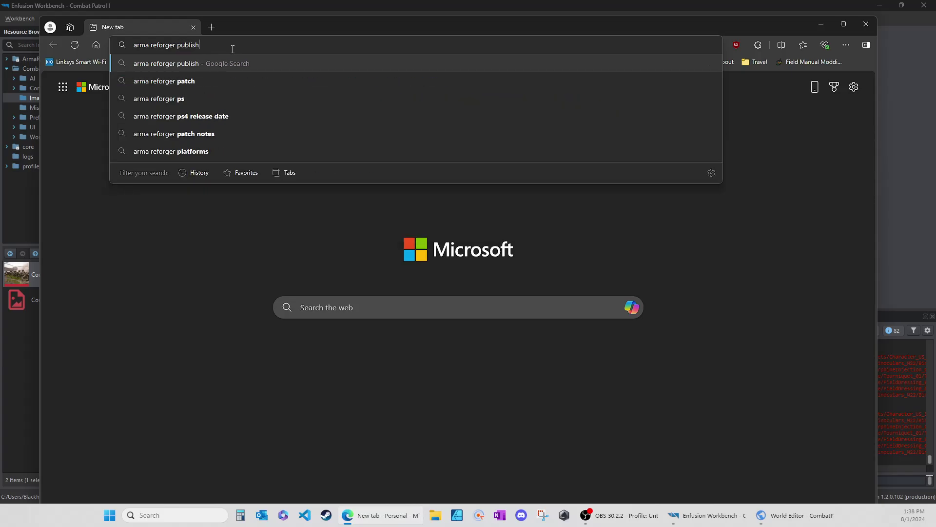
text(inng)
key(Return)
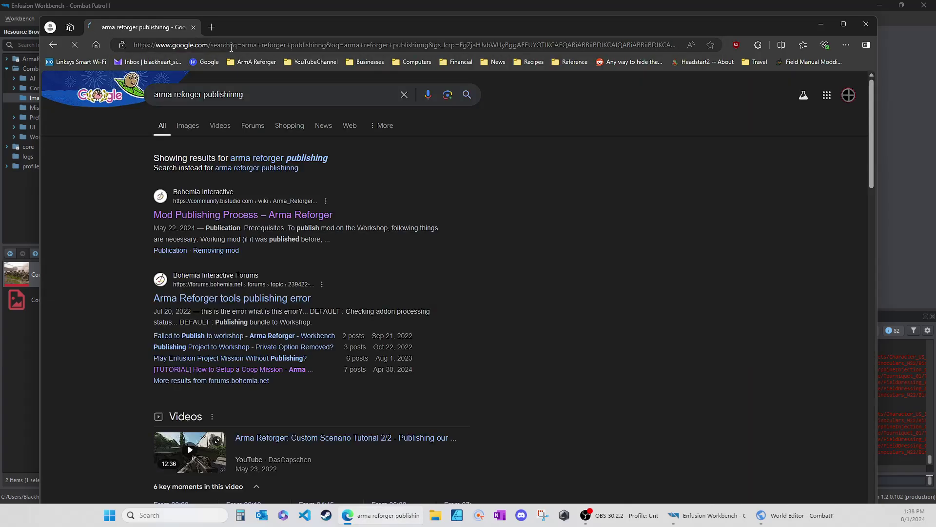
Step: Read through the Mod Publishing Process – Arma Reforger wiki page and return to its top
click(216, 218)
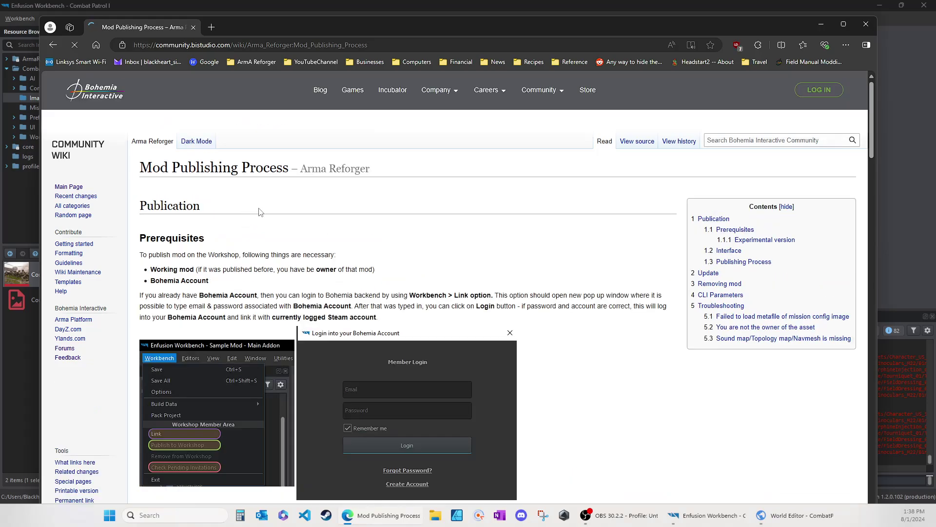
scroll(285, 227, down, 2)
scroll(273, 190, down, 7)
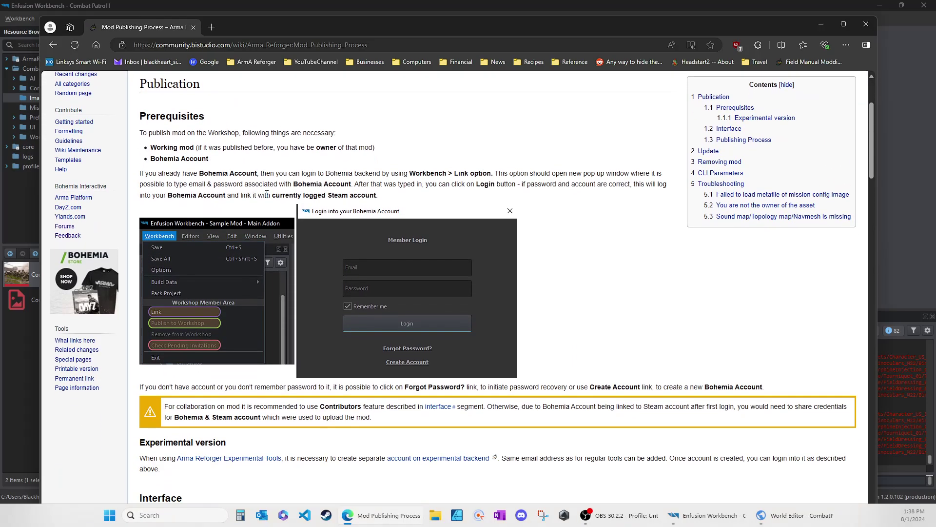
scroll(266, 200, down, 3)
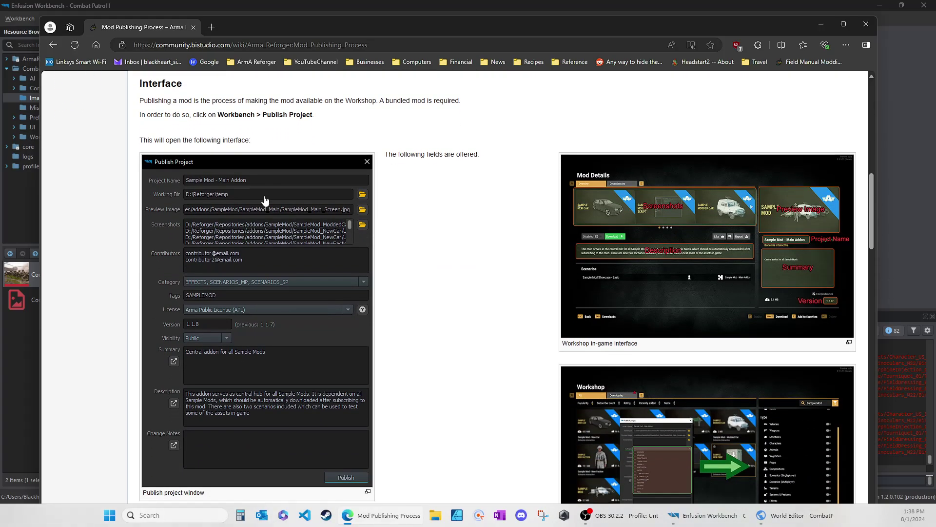
scroll(264, 200, down, 2)
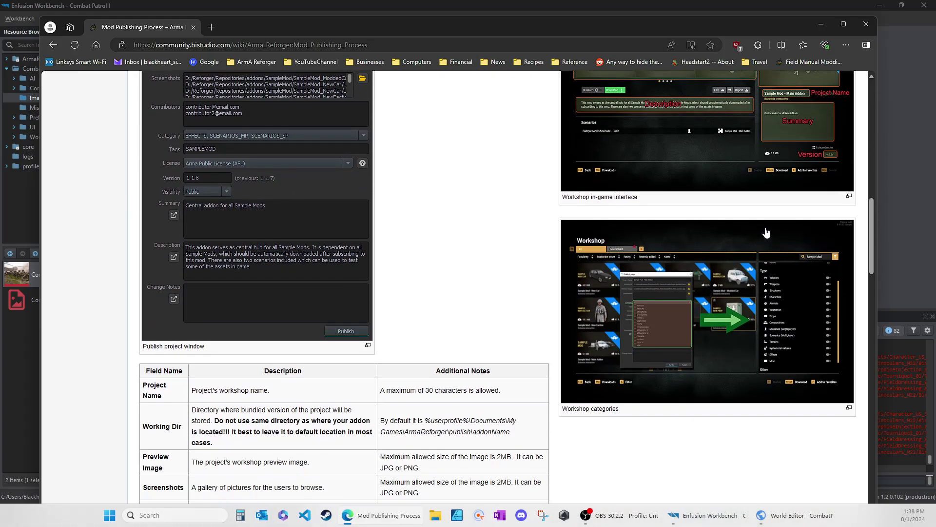
scroll(289, 374, down, 13)
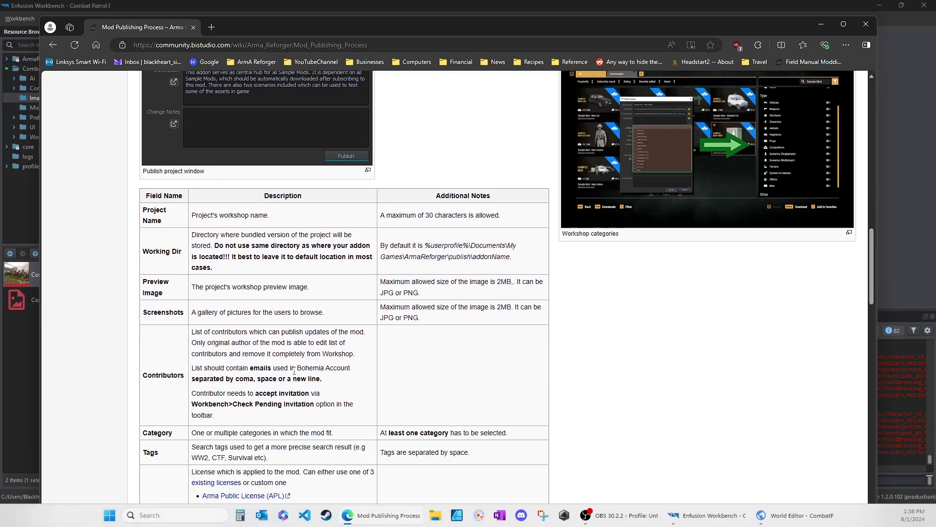
scroll(290, 374, down, 8)
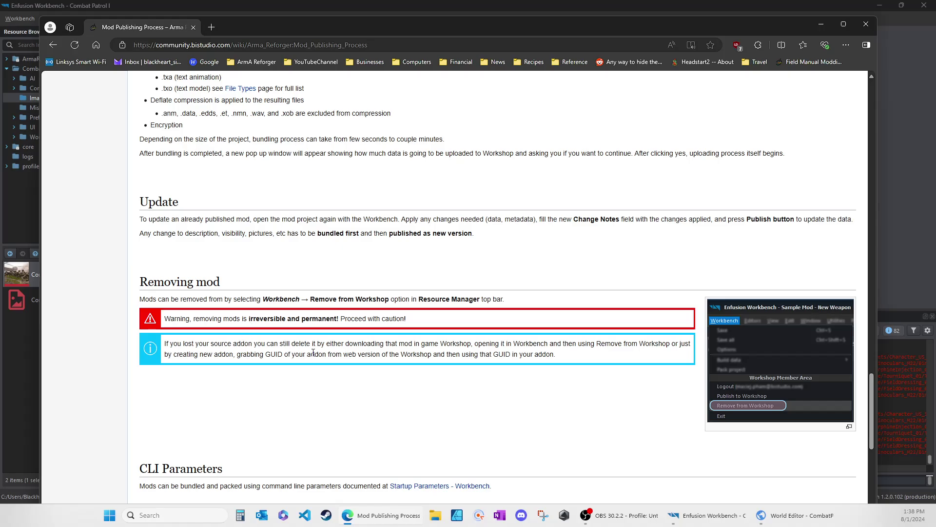
scroll(239, 352, down, 4)
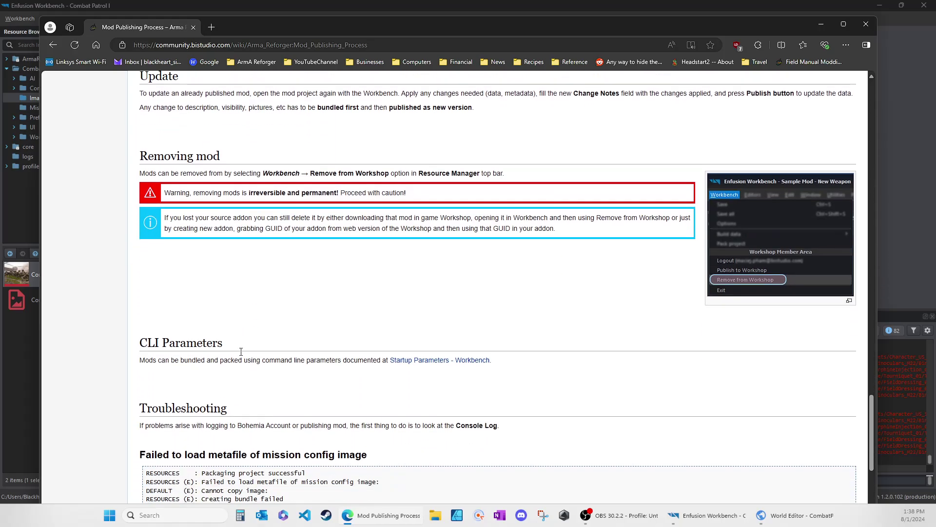
scroll(237, 325, down, 3)
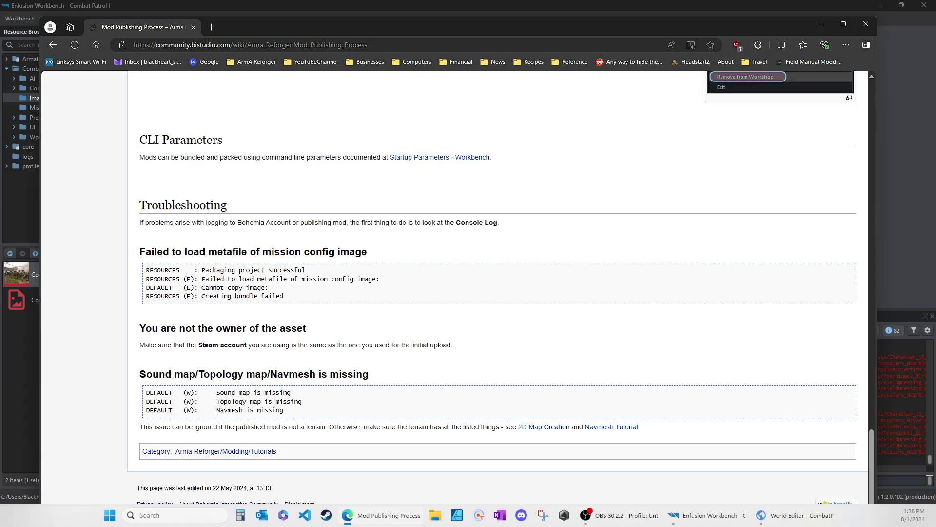
scroll(257, 358, up, 6)
scroll(257, 364, up, 20)
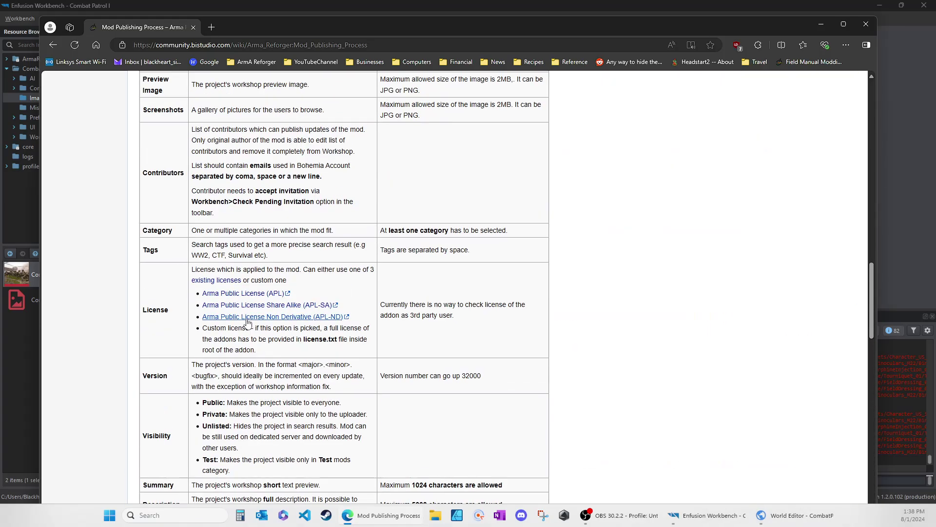
scroll(247, 291, up, 8)
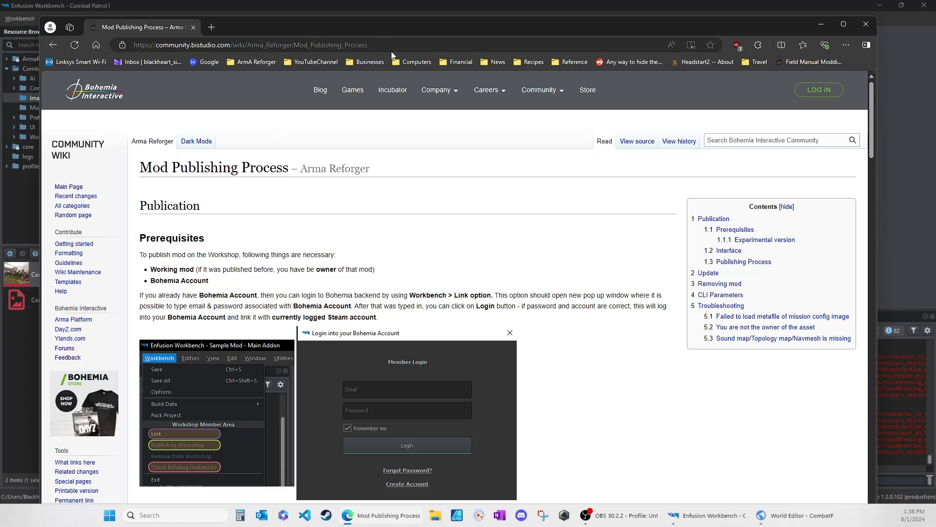
Step: Close Edge and dismiss the Publish Project dialog without publishing
click(865, 28)
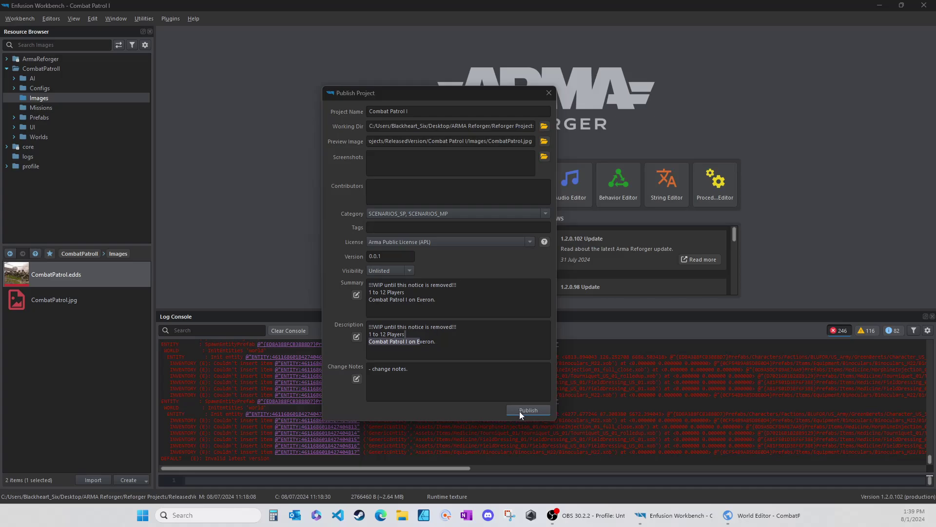
click(548, 94)
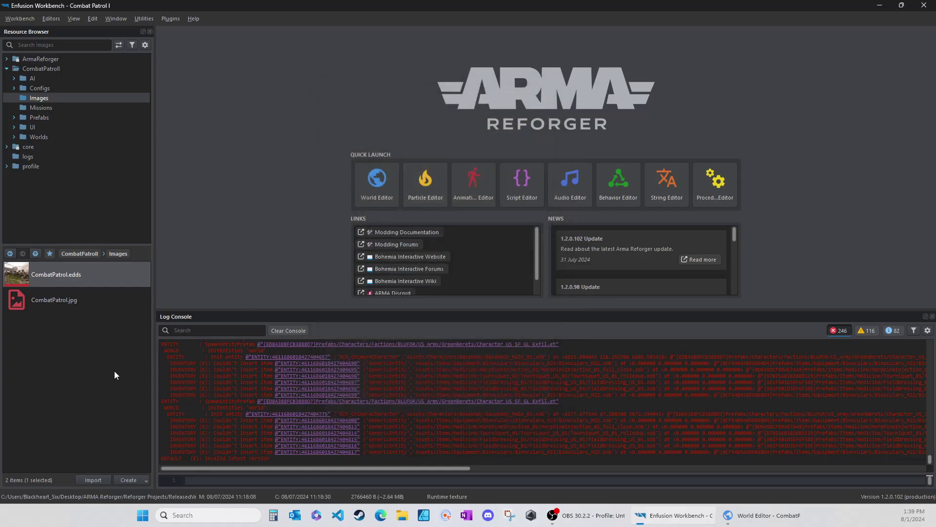
key(alt+Tab)
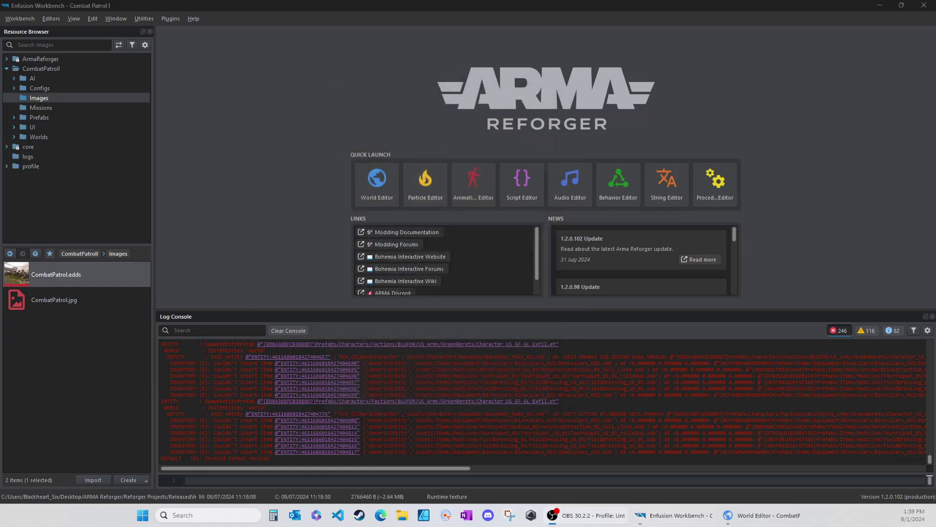